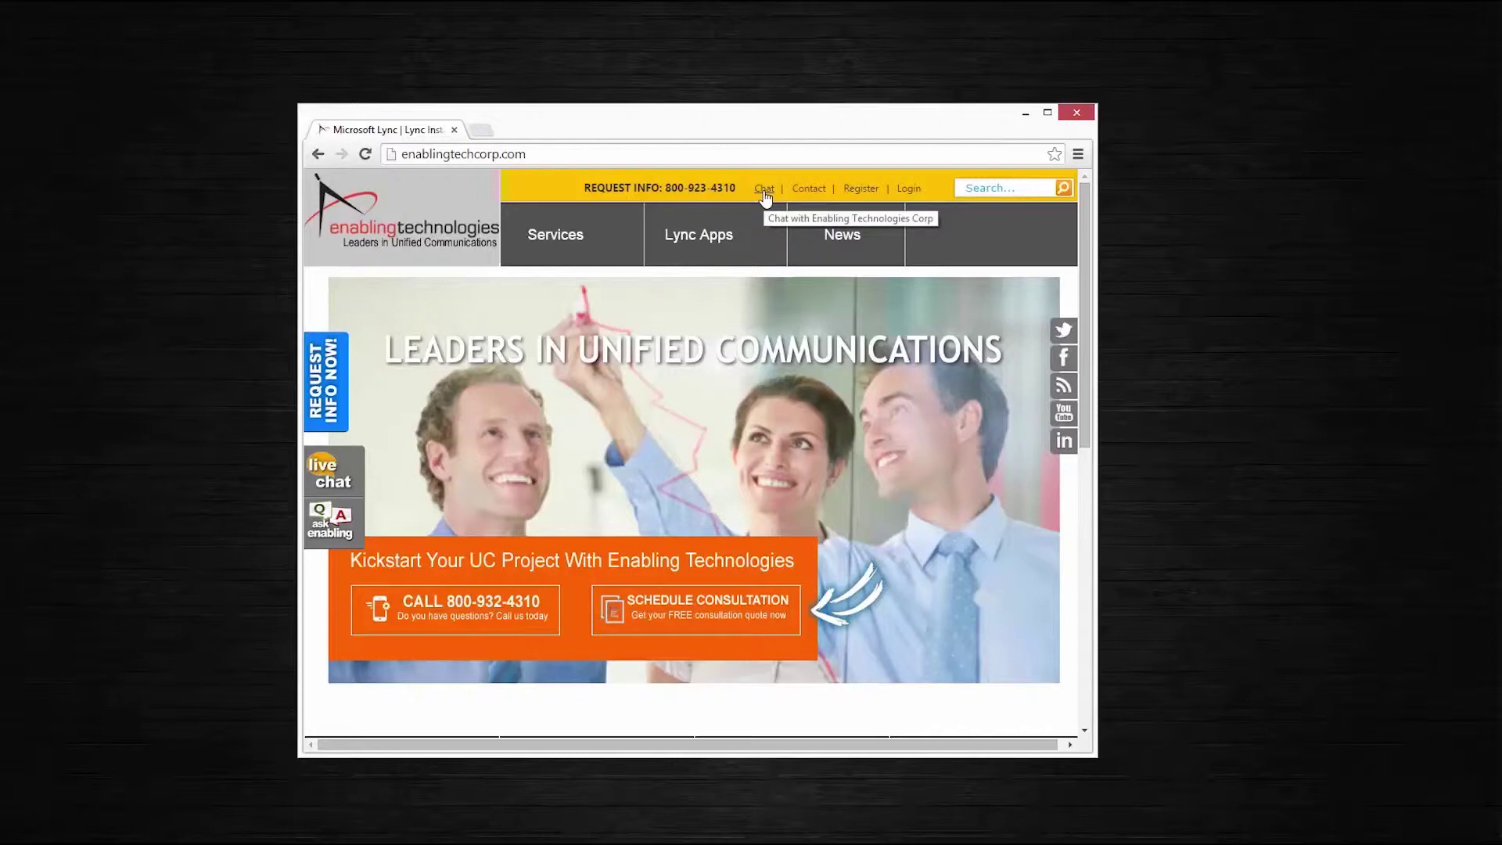
Minimize Chrome to uncover the empty Live Chat form and the signed-in Lync client
left_click(1026, 116)
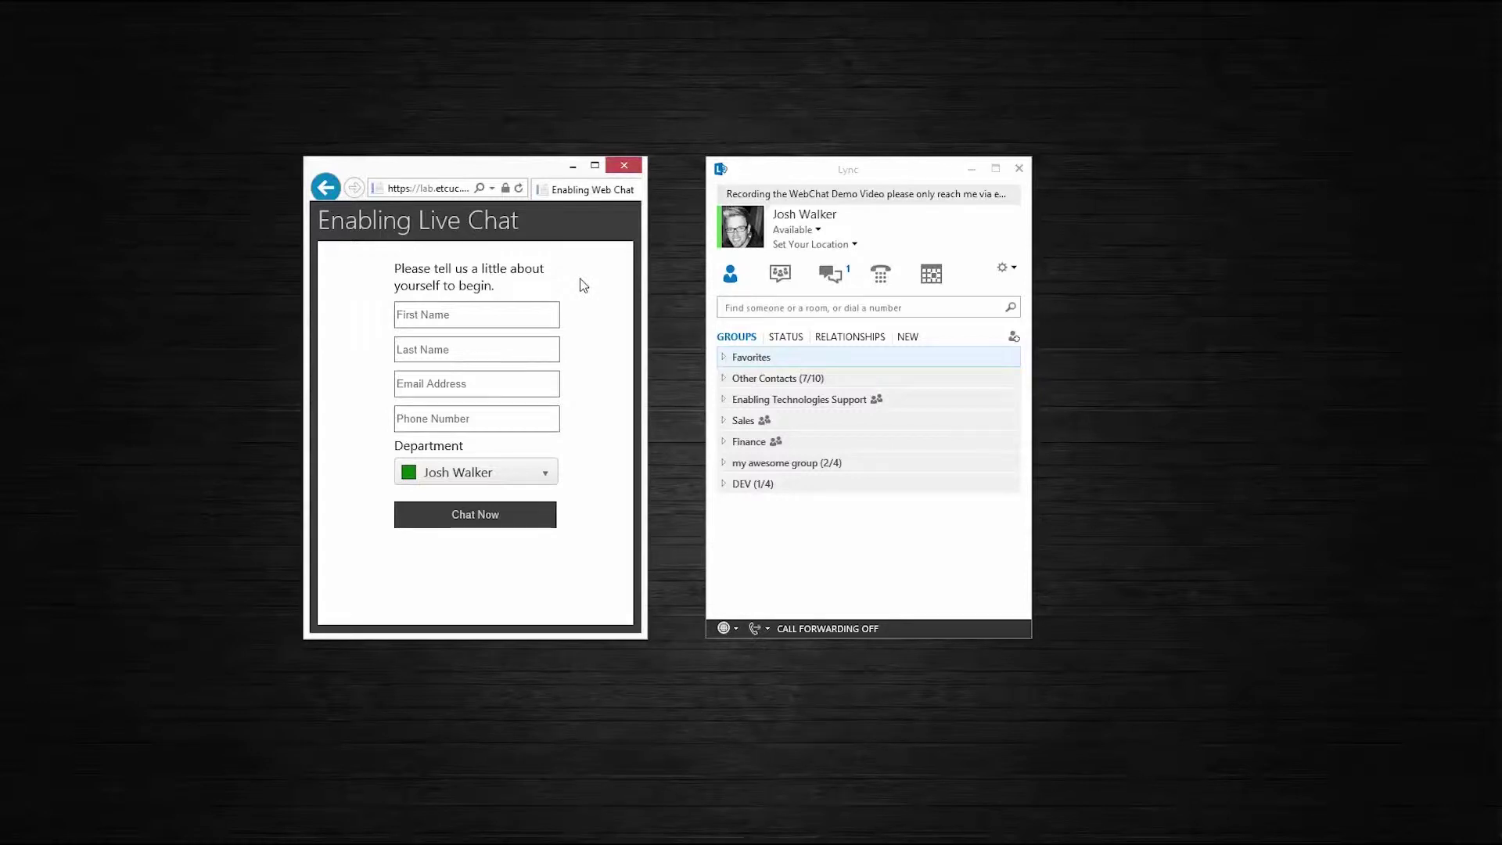
left_click(458, 322)
left_click(427, 354)
left_click(420, 384)
left_click(423, 421)
left_click(384, 462)
left_click(546, 475)
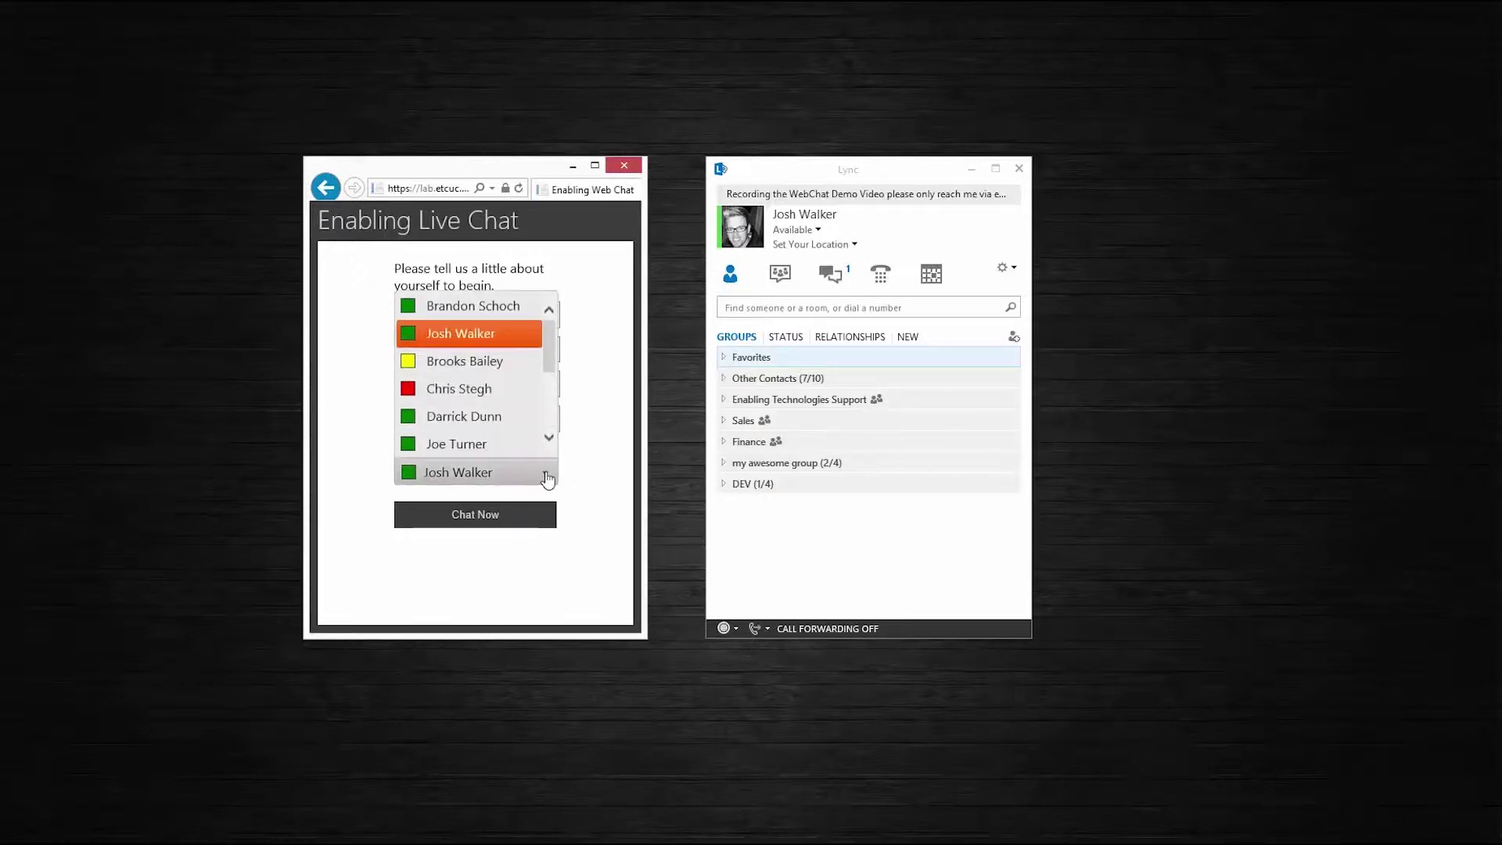
left_click(471, 342)
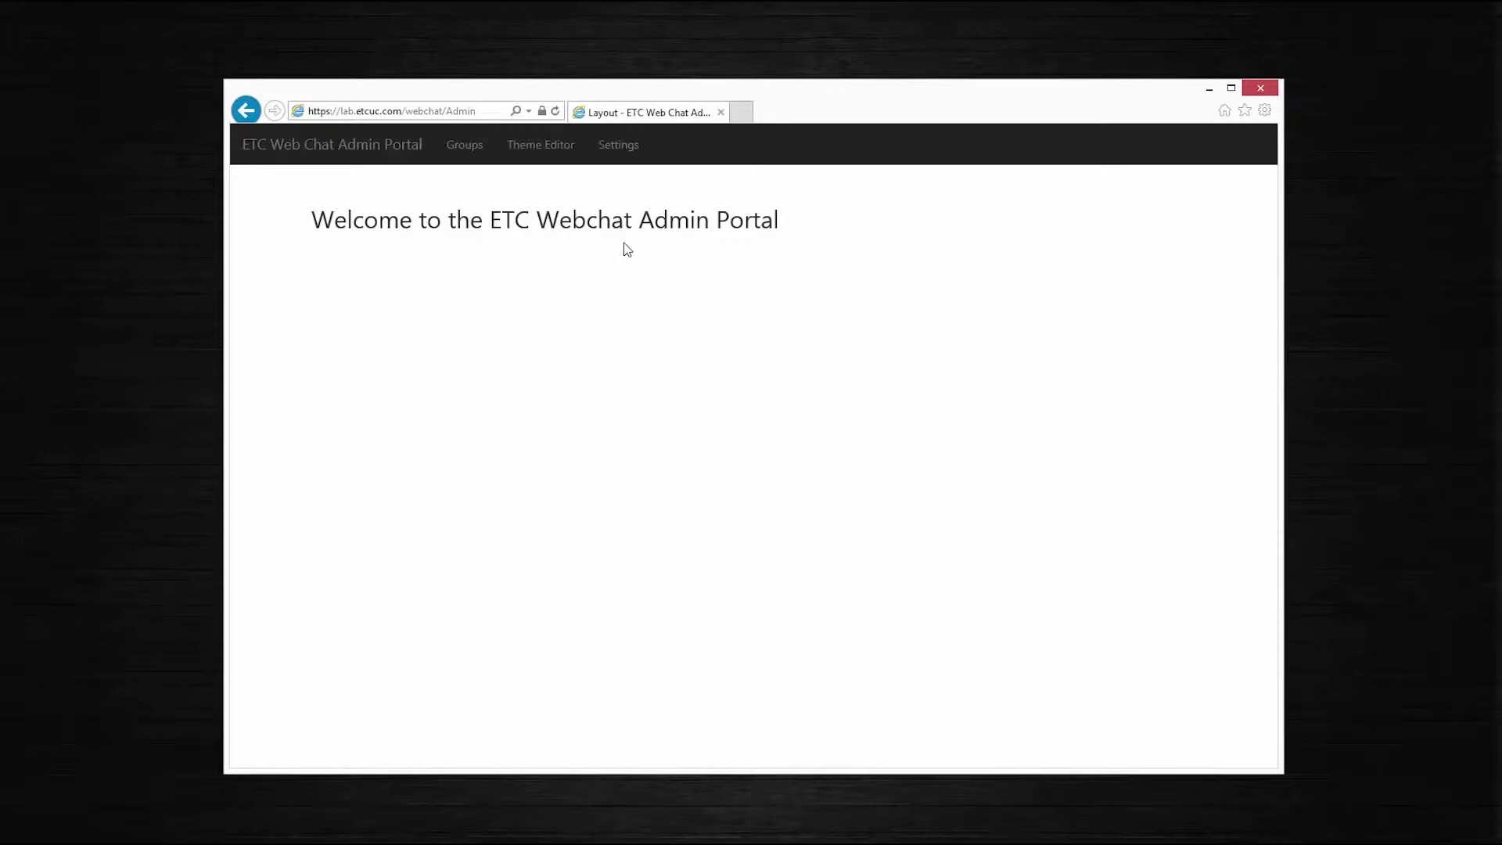
Check the portal's chat groups and one group's assigned agent, then return to the chat form's first-name field
left_click(468, 155)
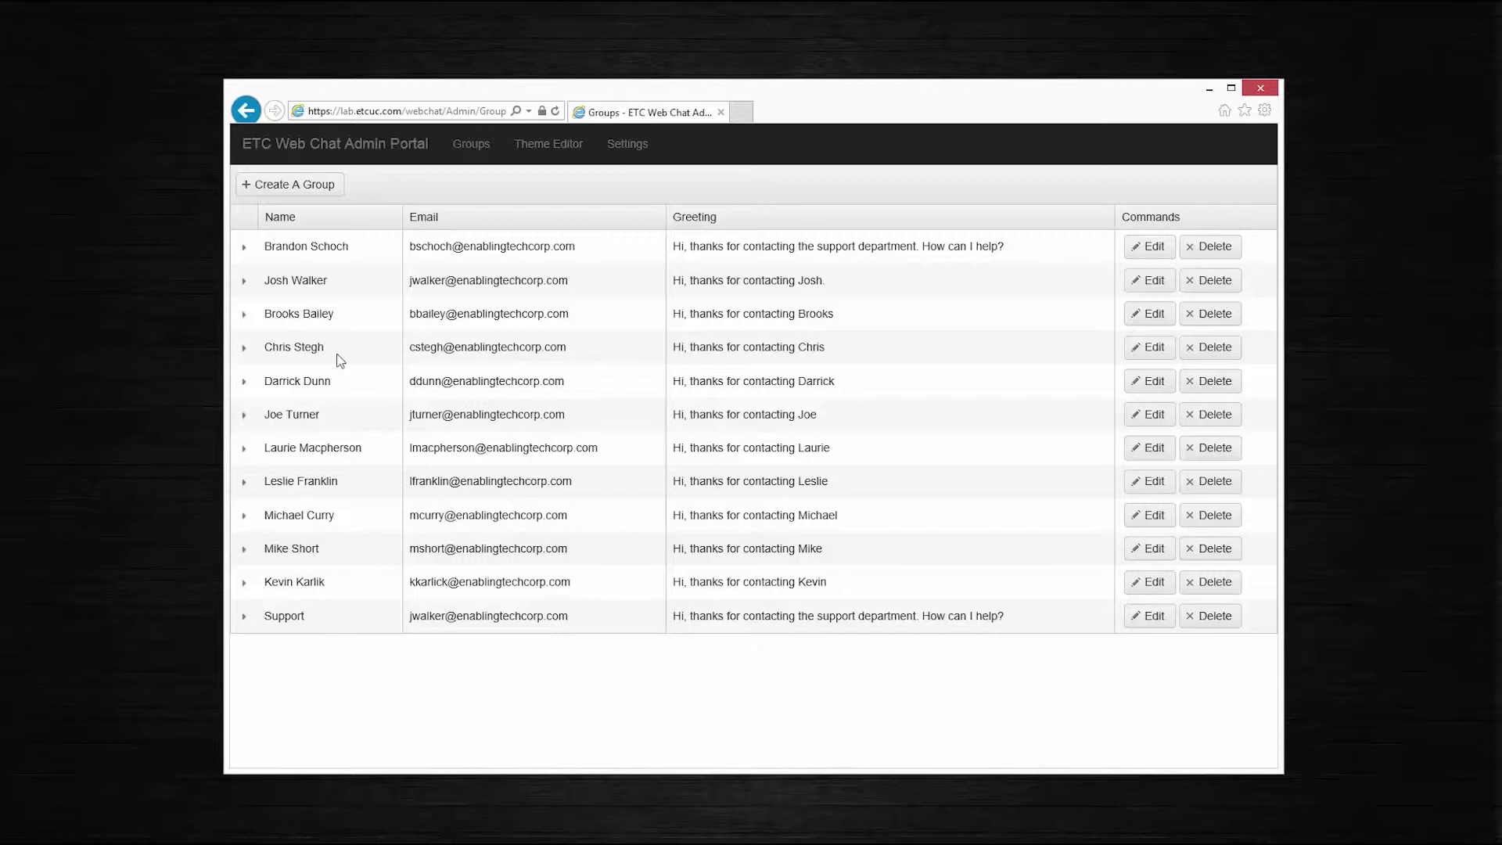
left_click(244, 282)
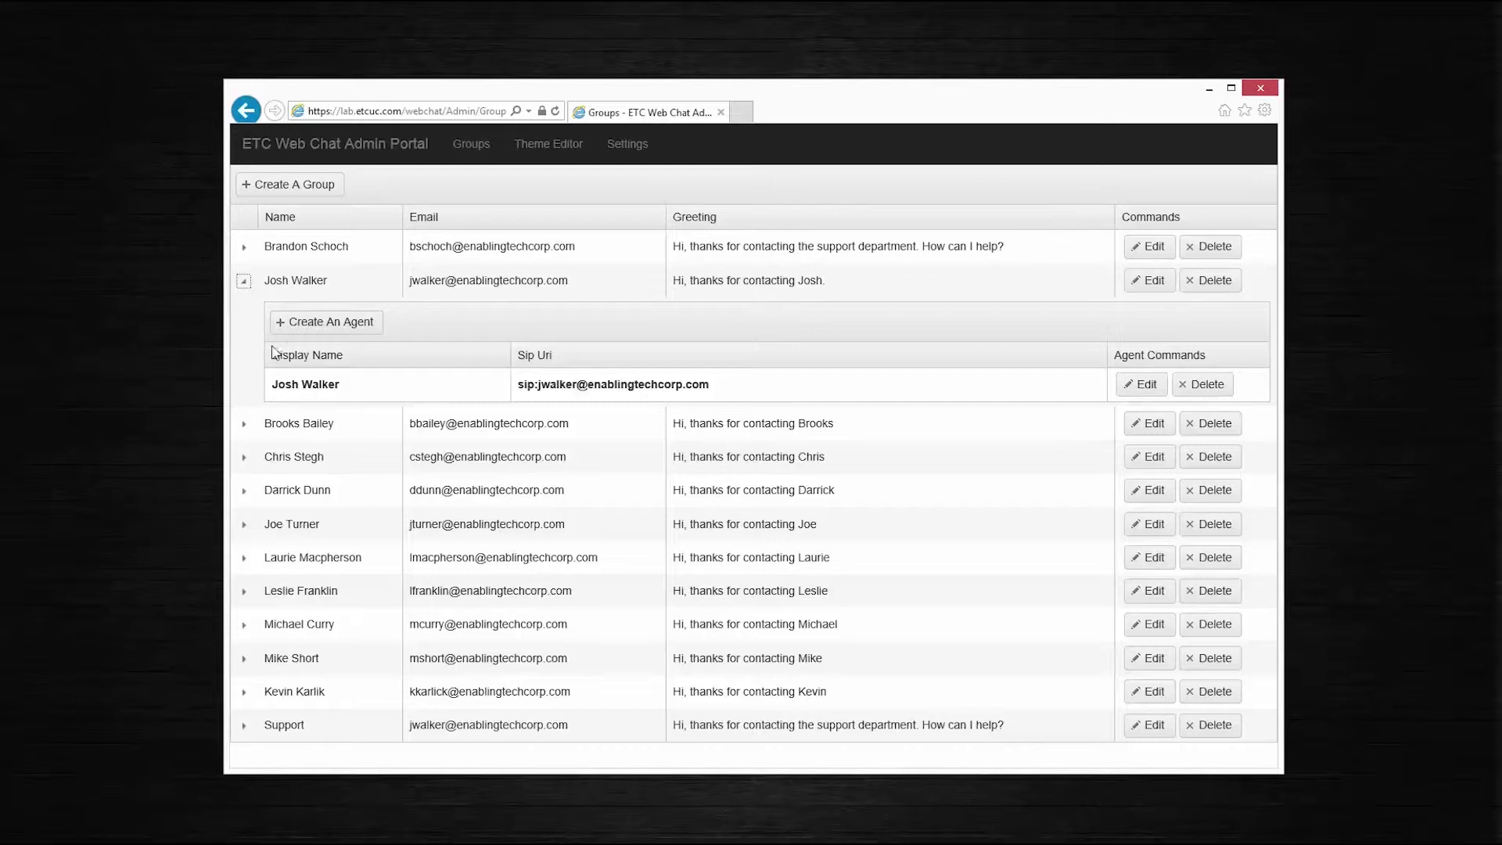
left_click(1209, 89)
left_click(463, 312)
Enter the visitor's first name, last name, e-mail and phone, and pick the busy agent as Department
key("Tab")
key("Tab")
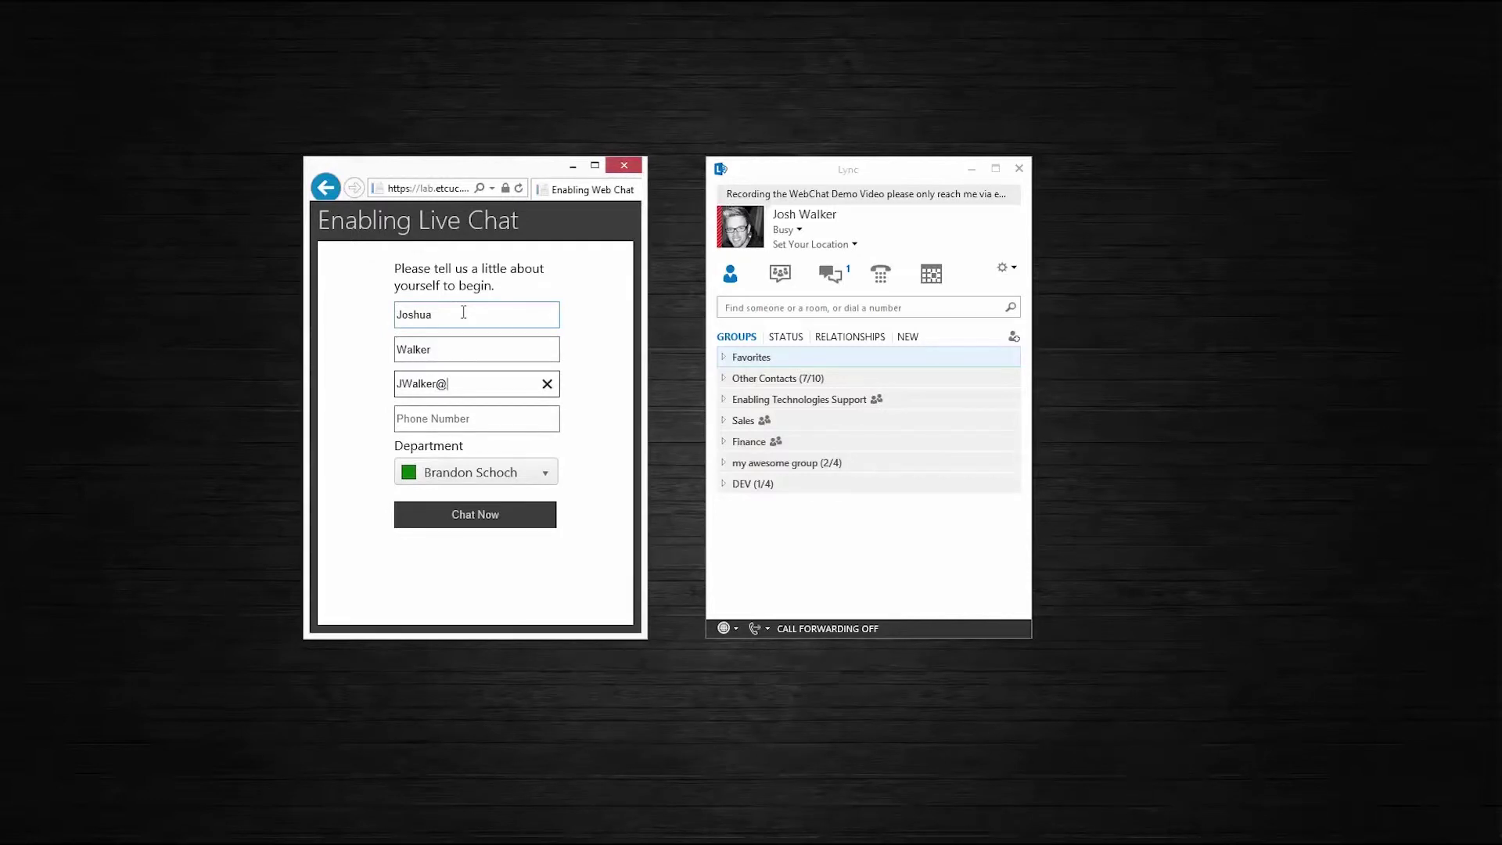
key("Tab")
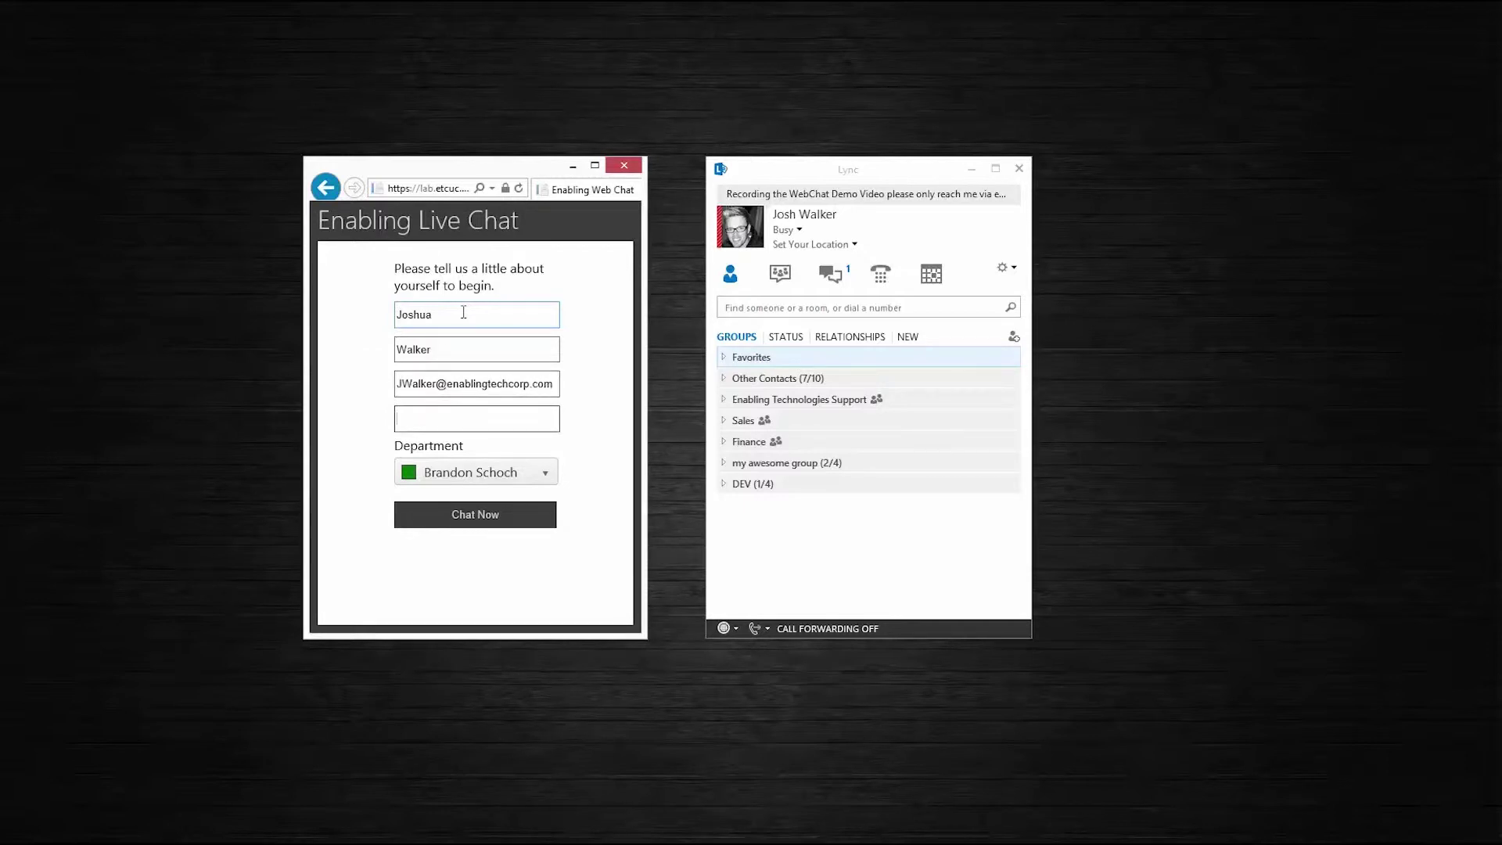
type("555-555-5555")
left_click(477, 472)
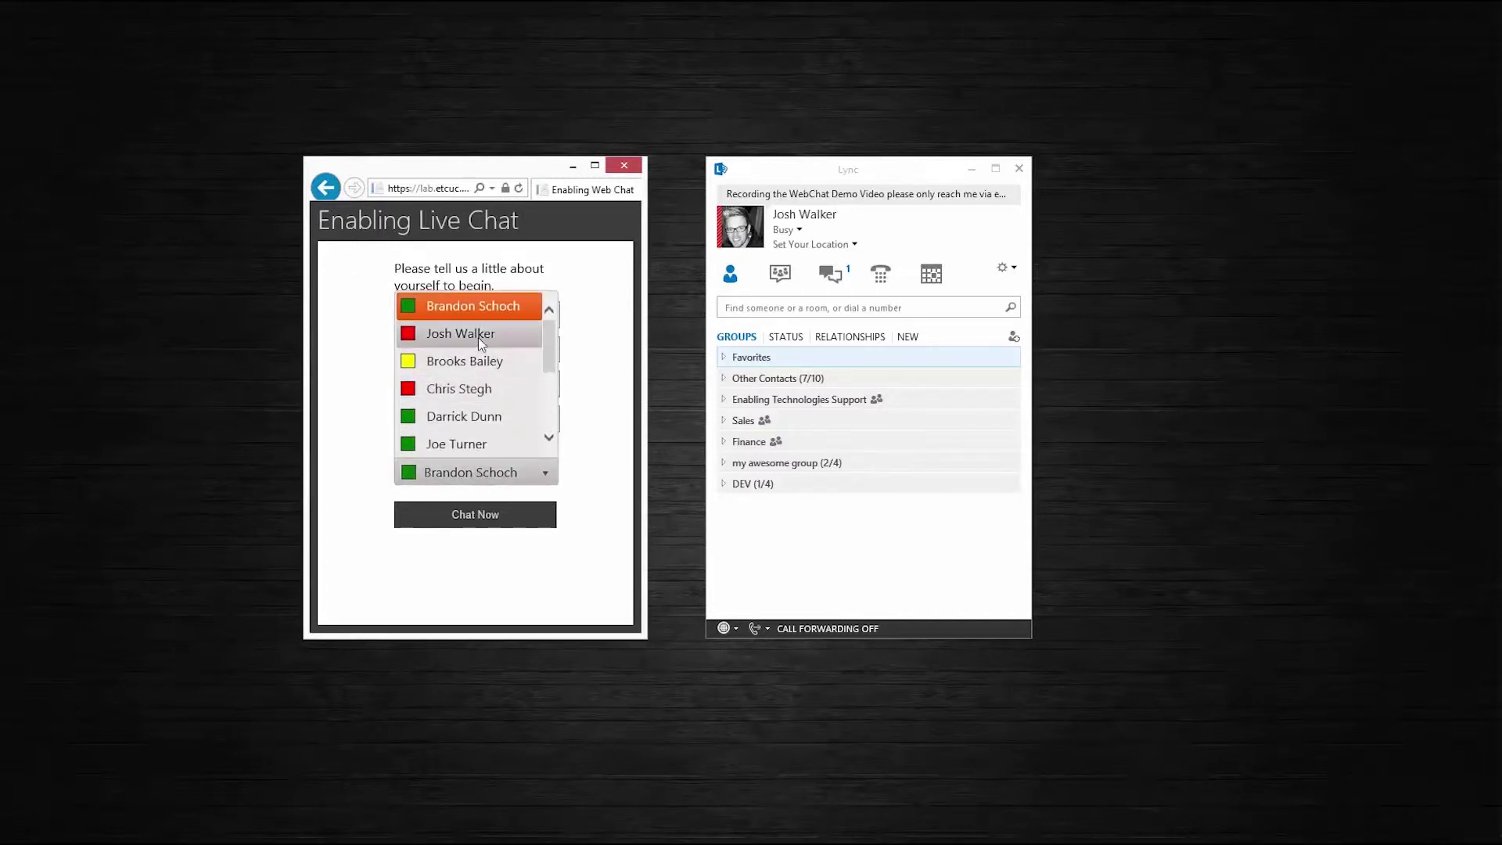
left_click(477, 335)
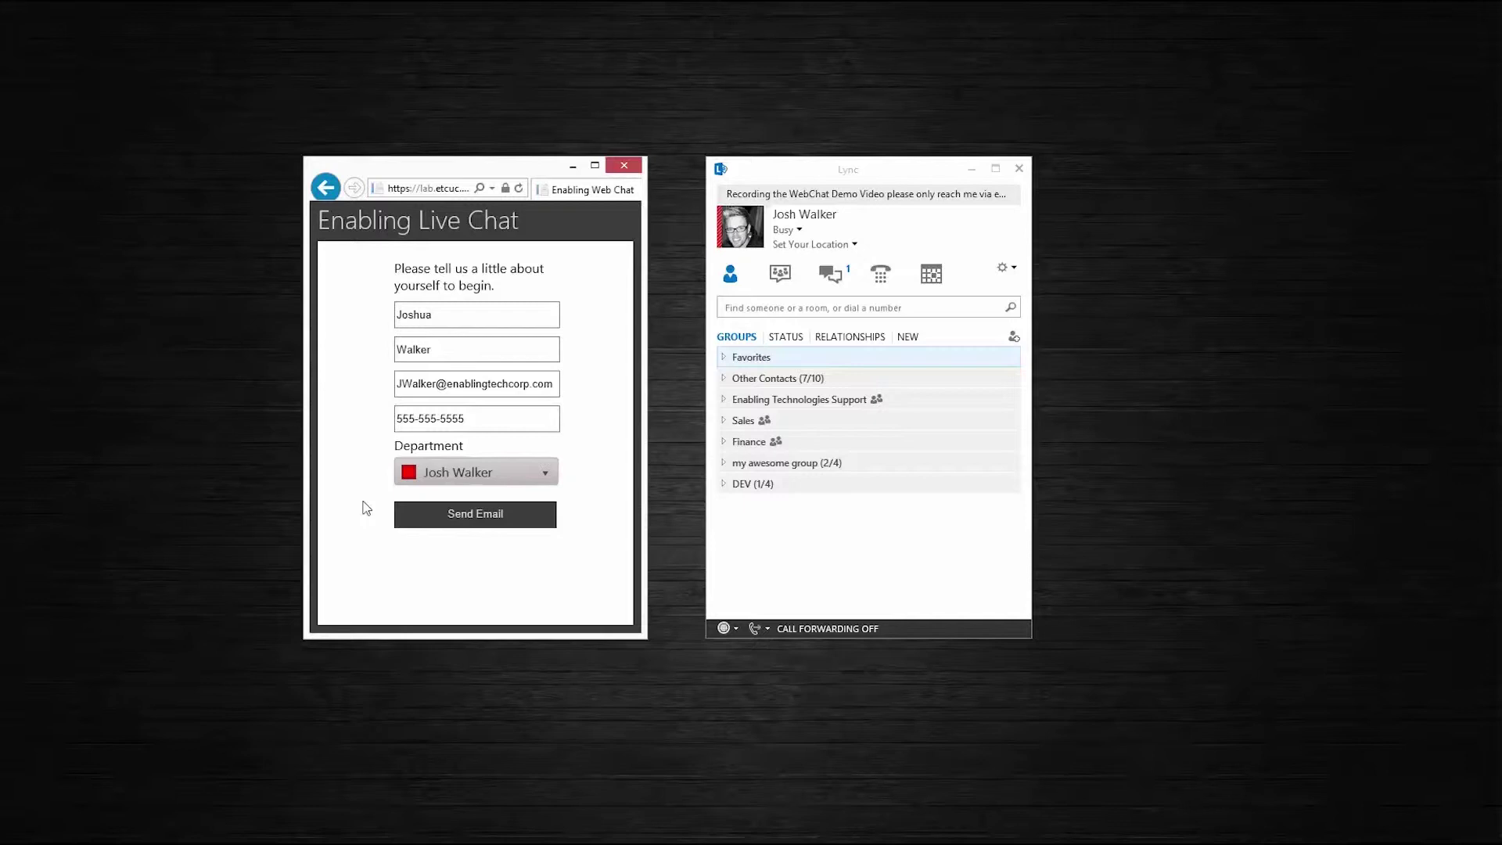
Change the agent's Lync presence from Busy to Available
left_click(595, 486)
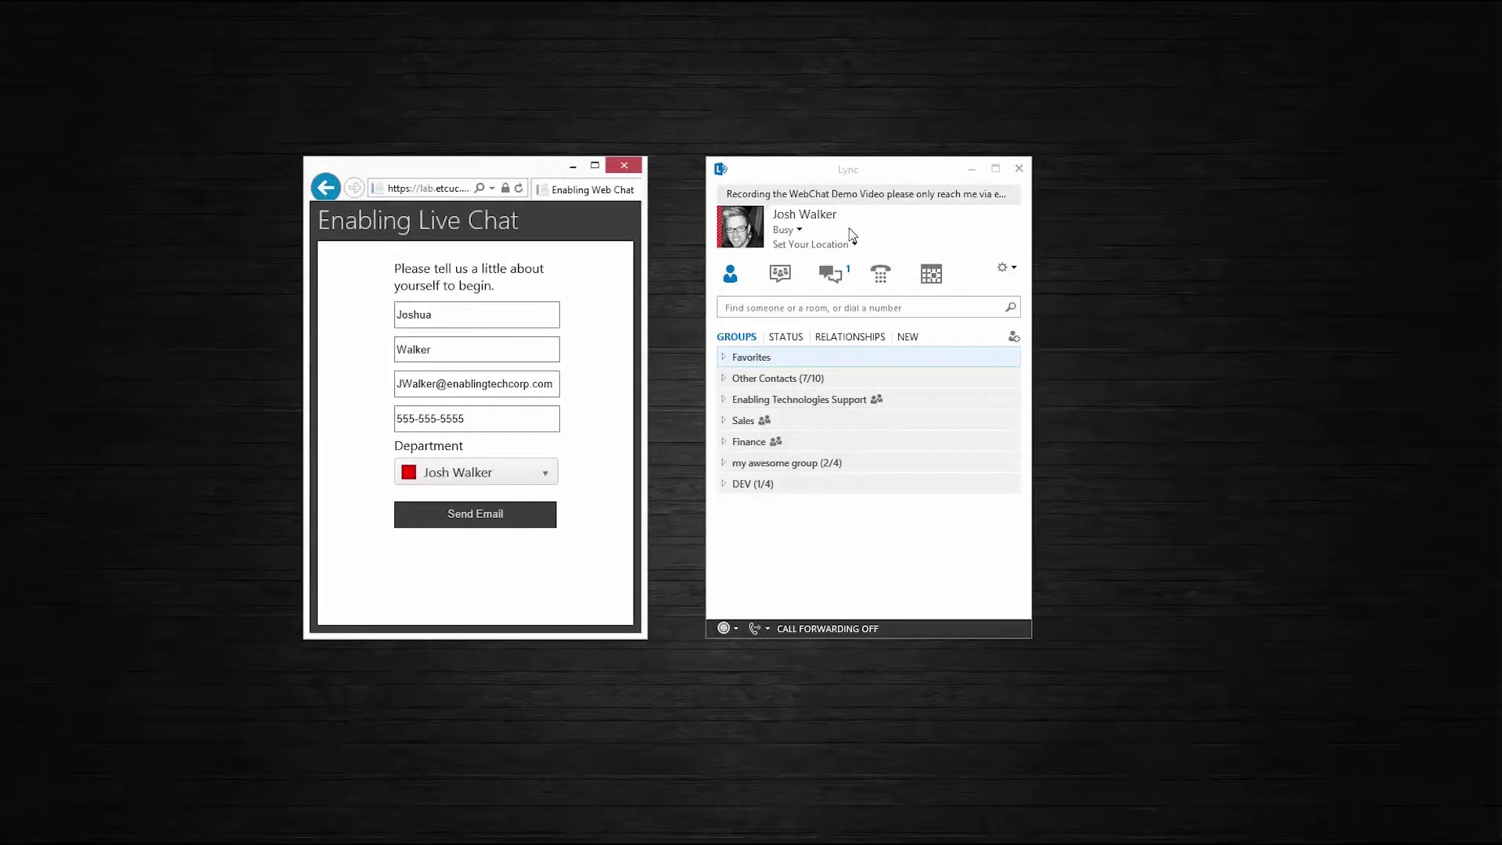
left_click(799, 232)
left_click(799, 232)
left_click(810, 246)
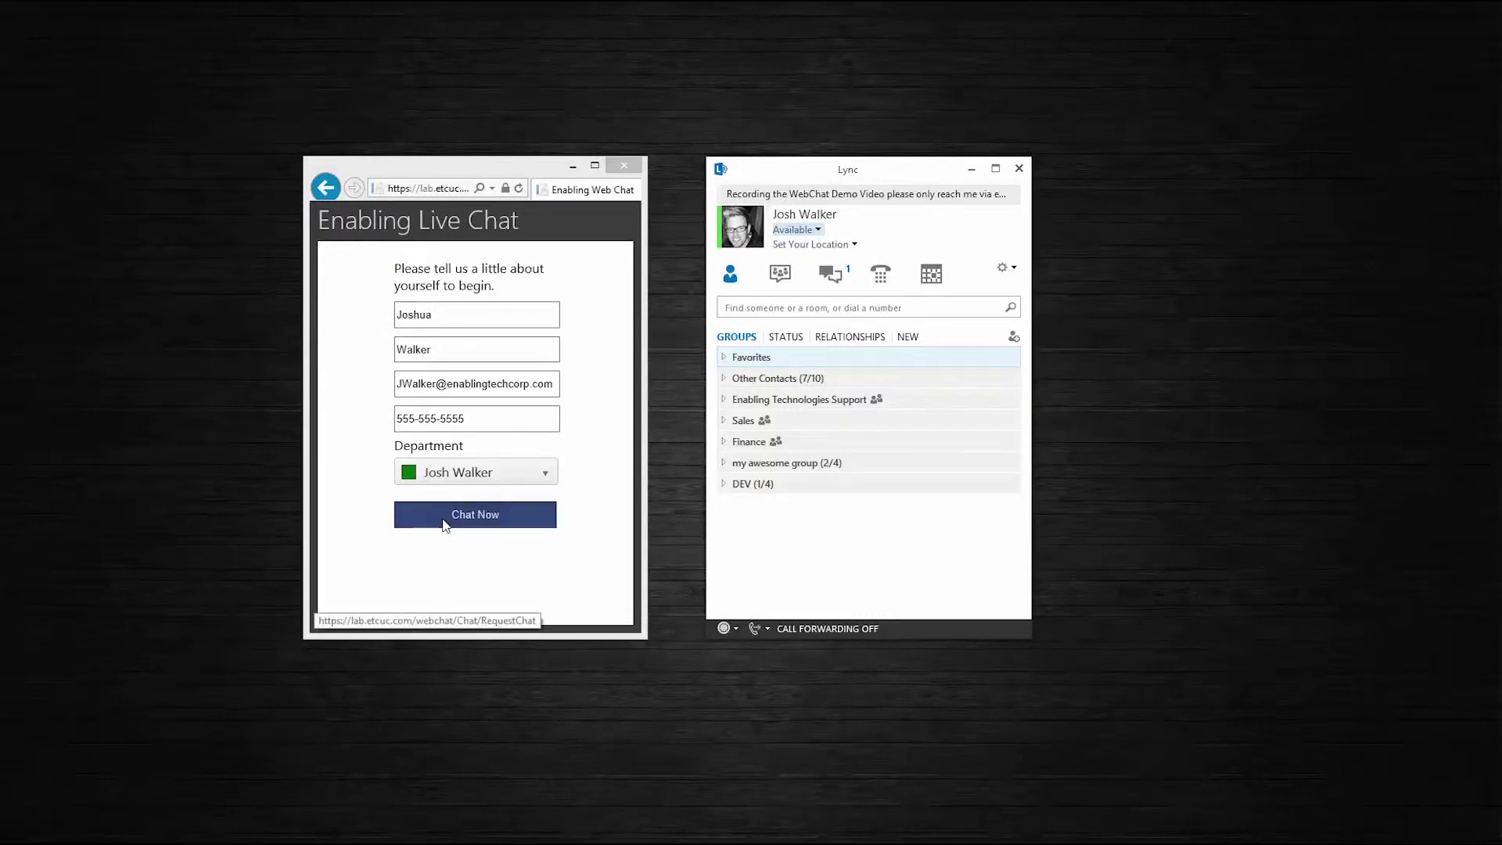
Submit the visitor's request with Chat Now
left_click(458, 517)
left_click(458, 517)
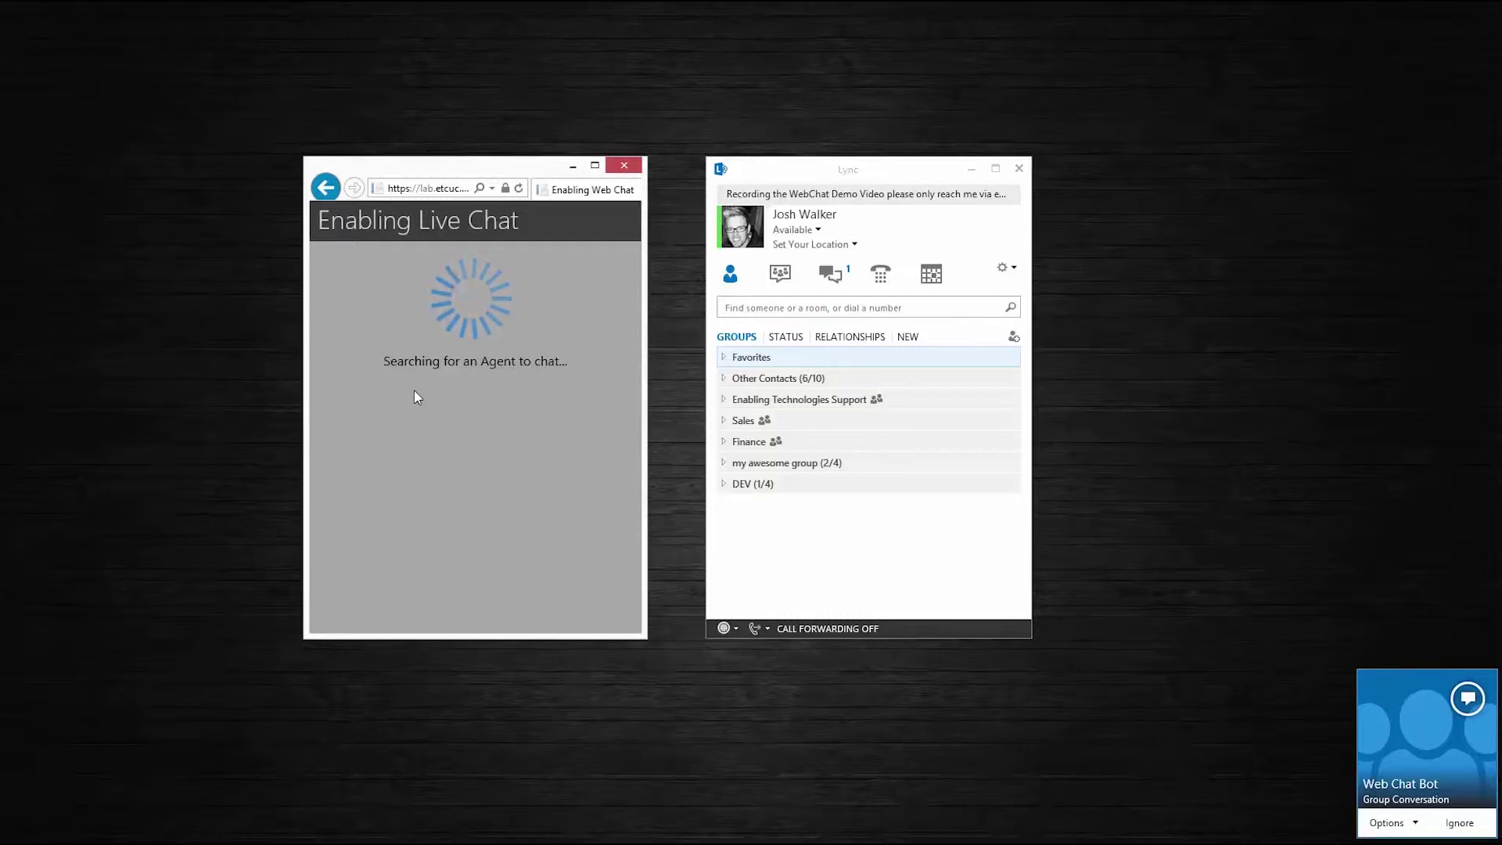
Accept the Web Chat Bot conversation, place it beside Lync, and admit the waiting visitor
left_click(1460, 703)
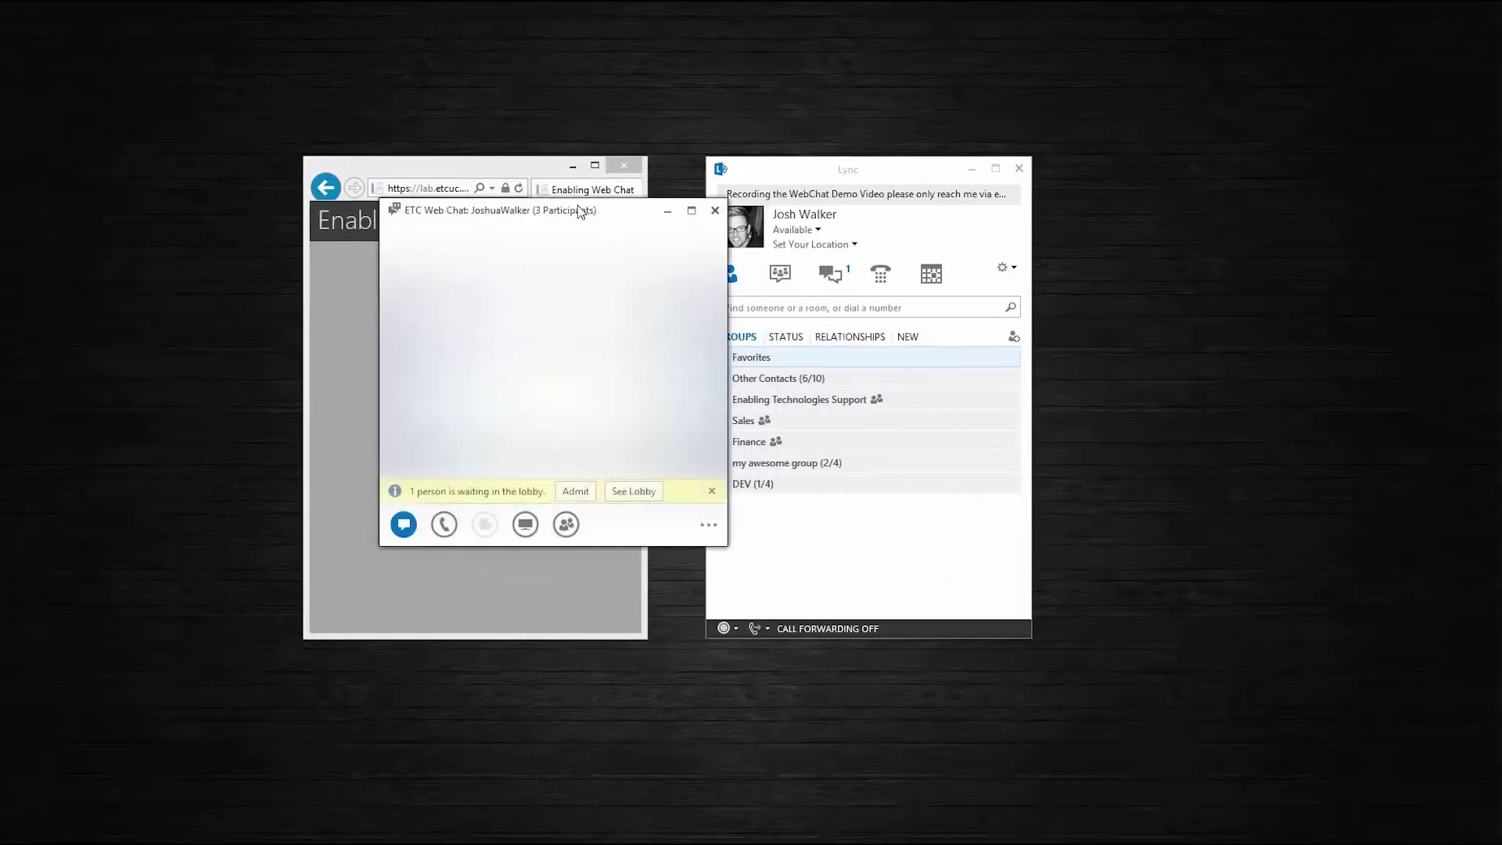
left_click_drag(548, 219, 1215, 246)
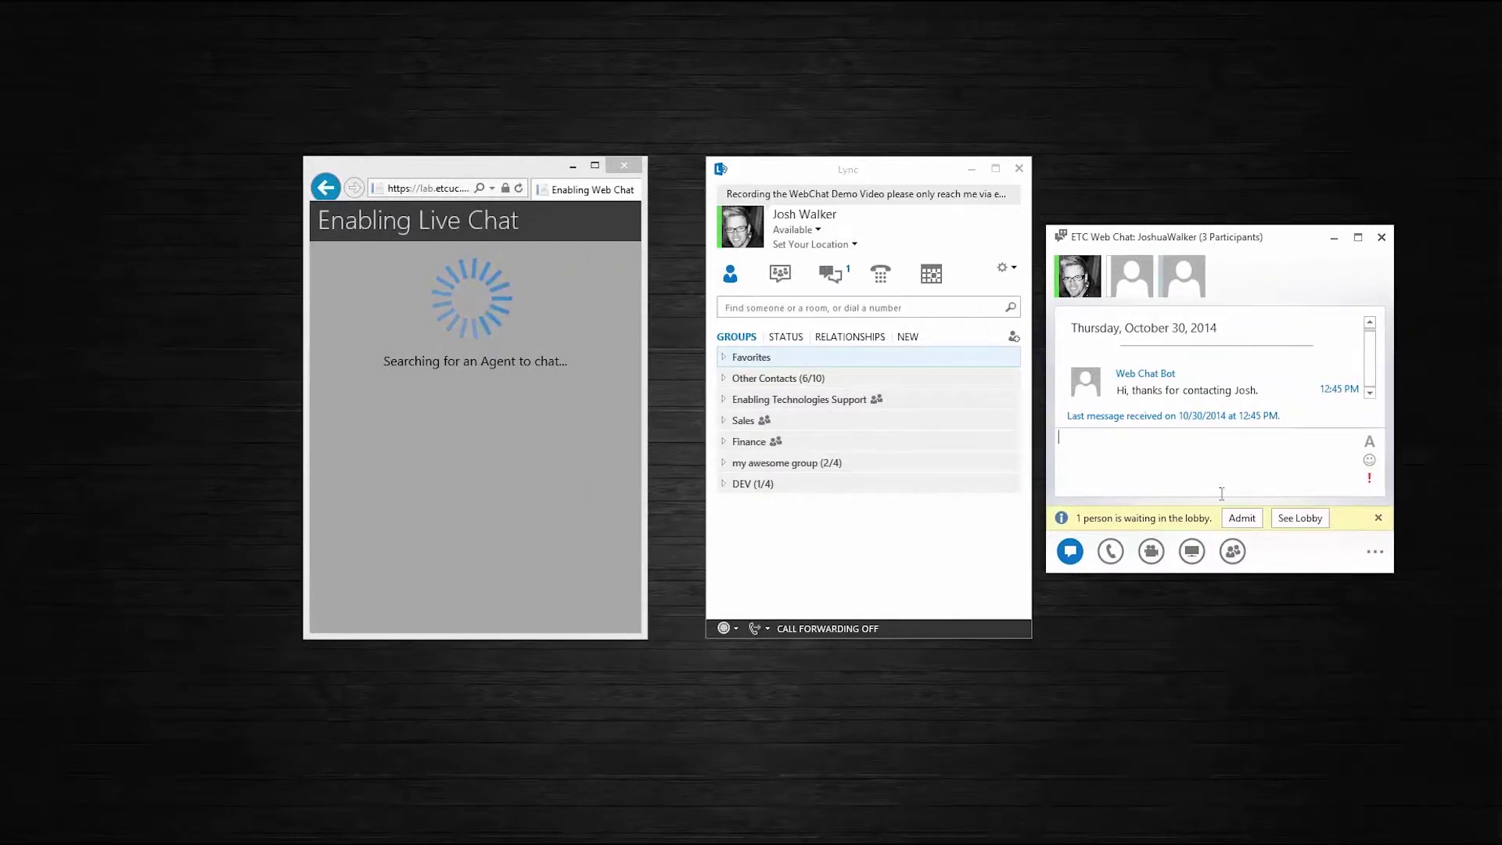
left_click(1242, 518)
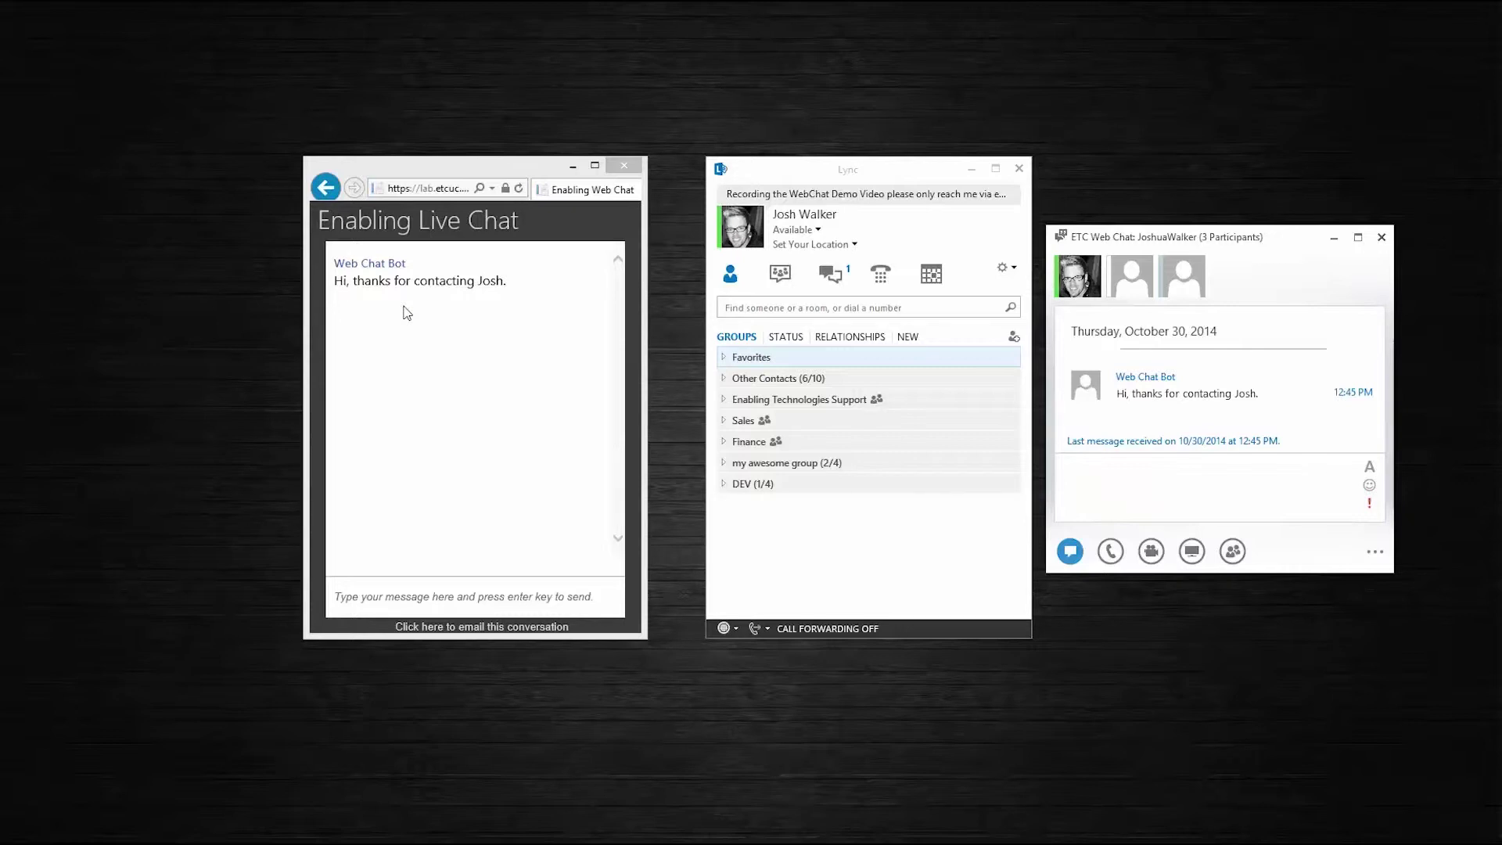
Send 'Hello I was wondering...?' as the visitor, then focus Lync's reply box
left_click(412, 602)
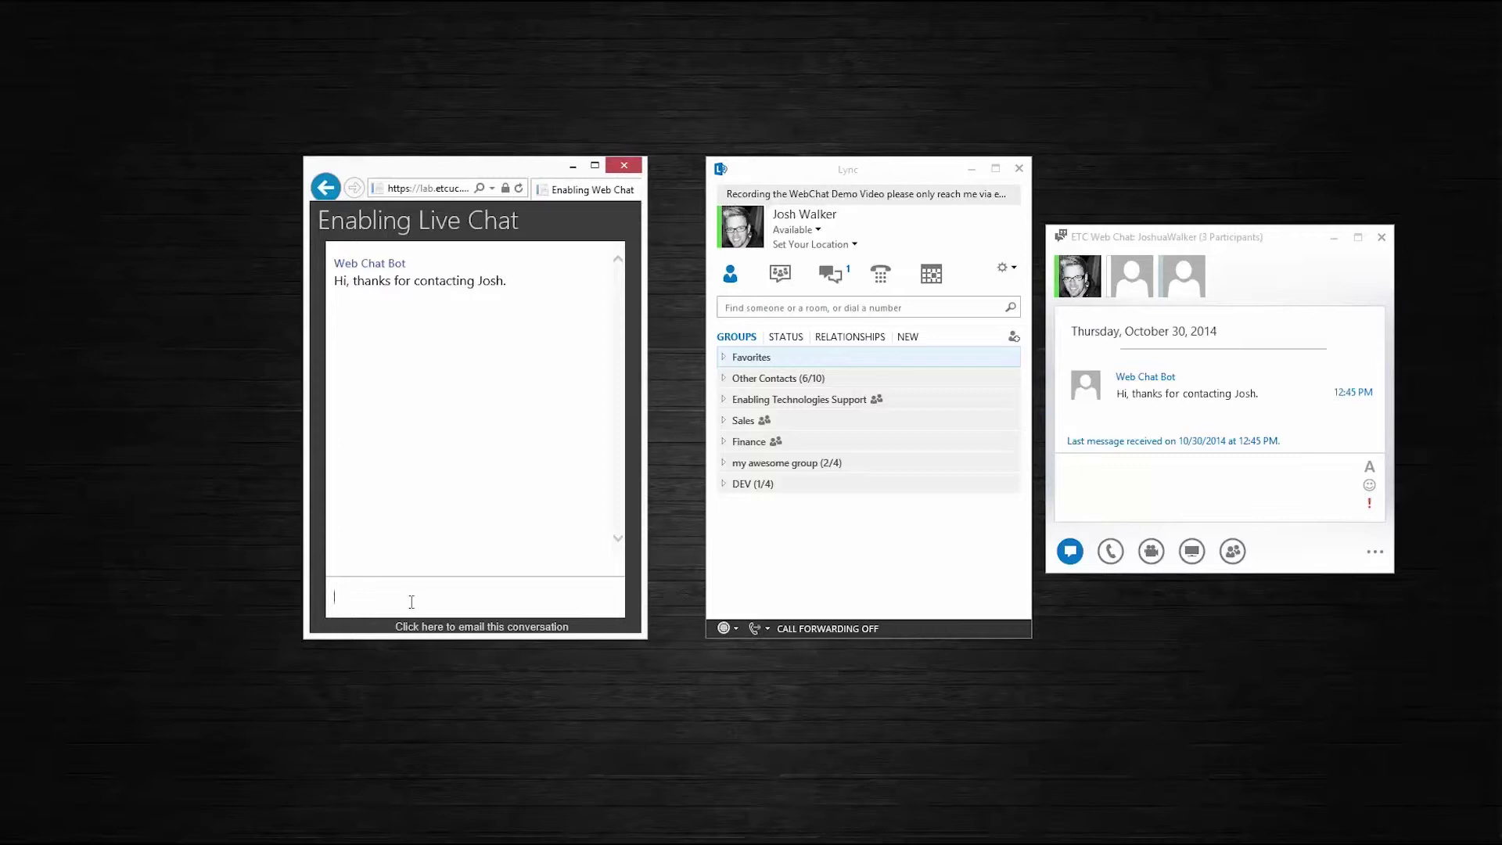
type("Hello")
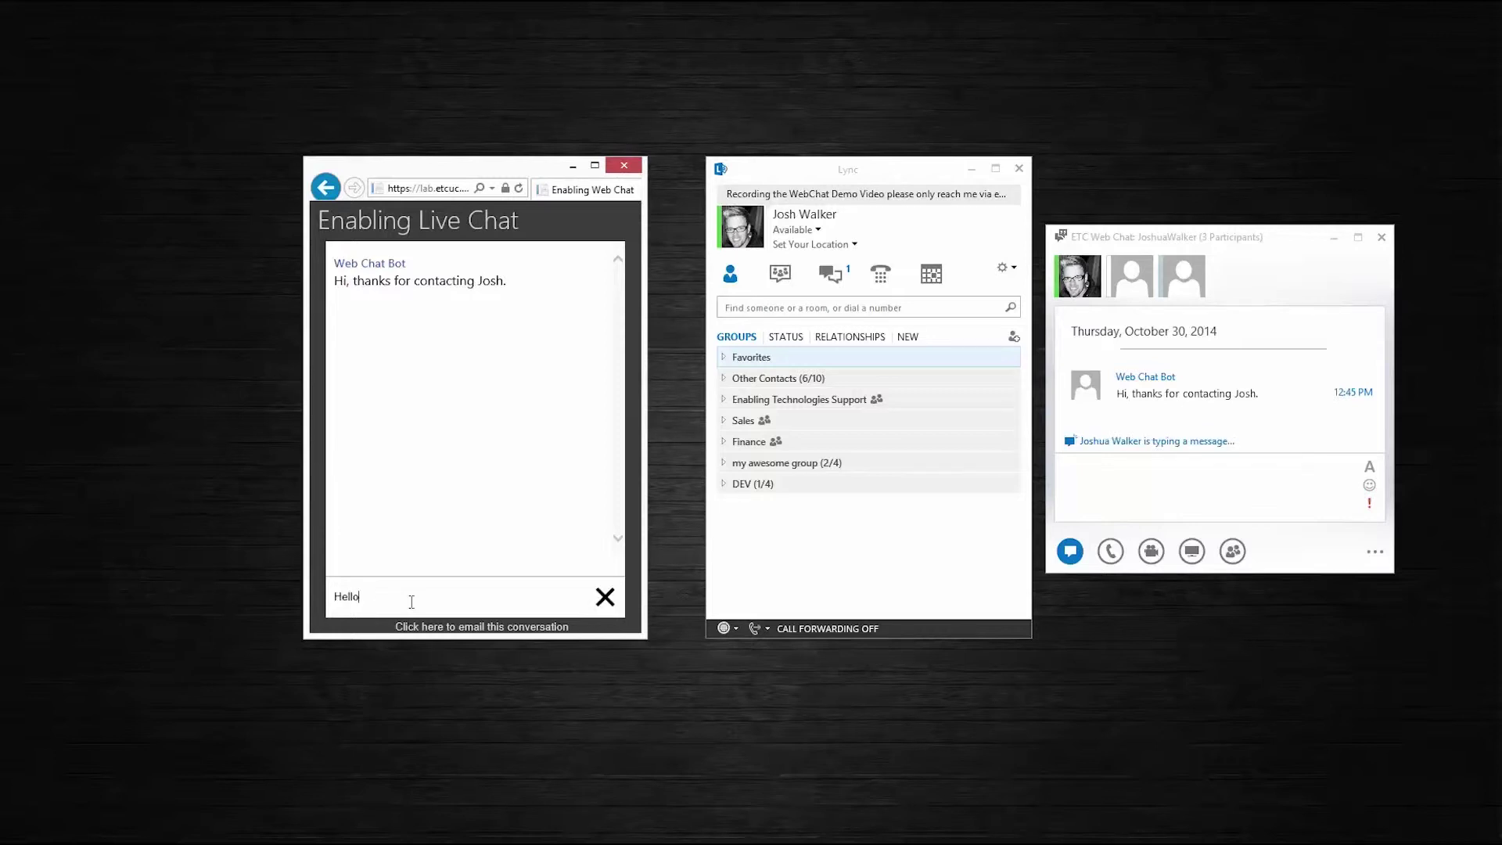
type(" I was wondering...?")
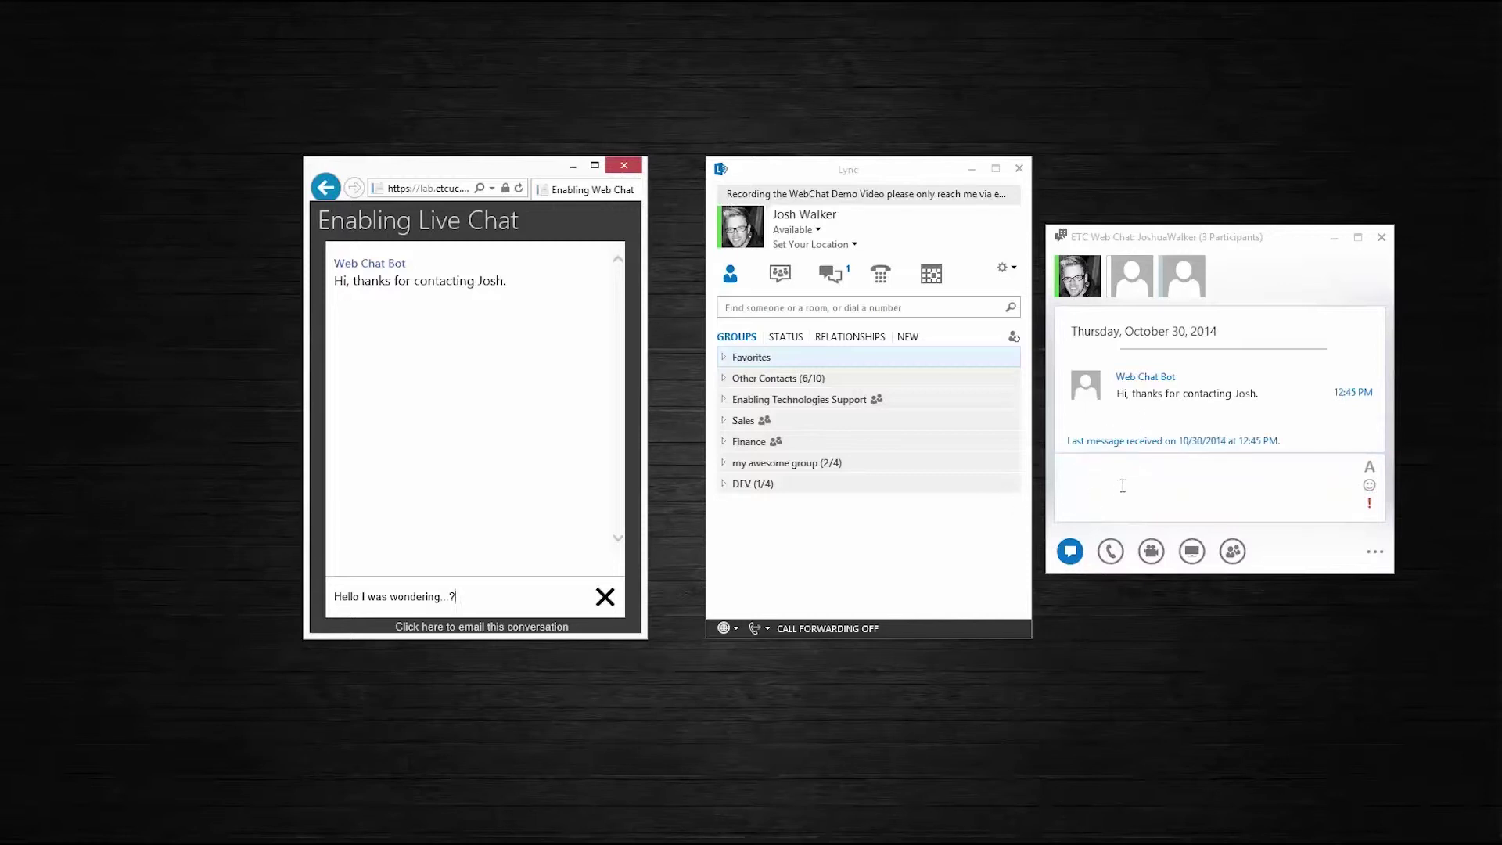
key("Return")
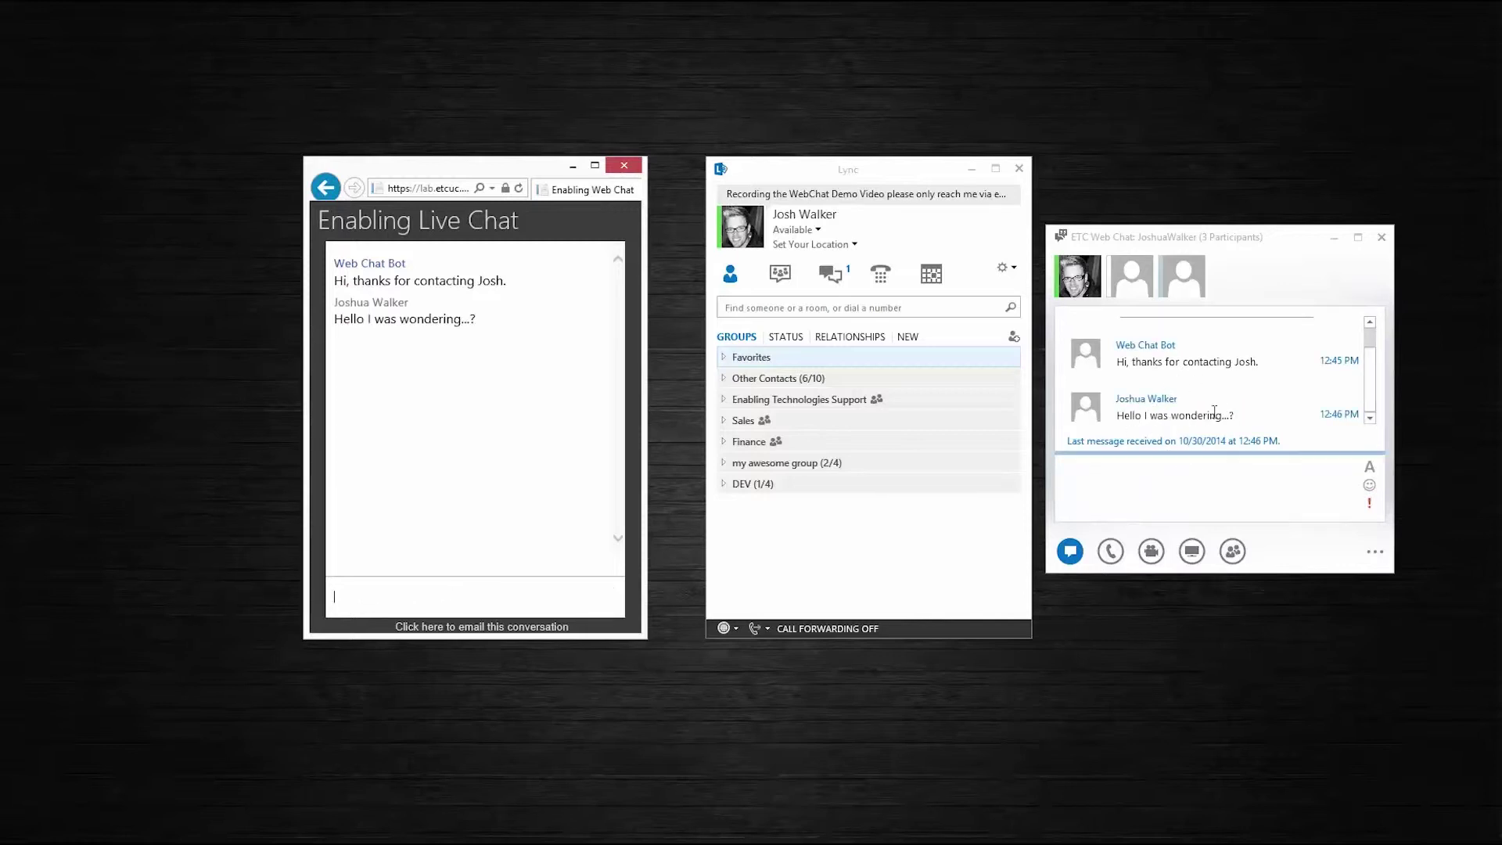
left_click(1161, 496)
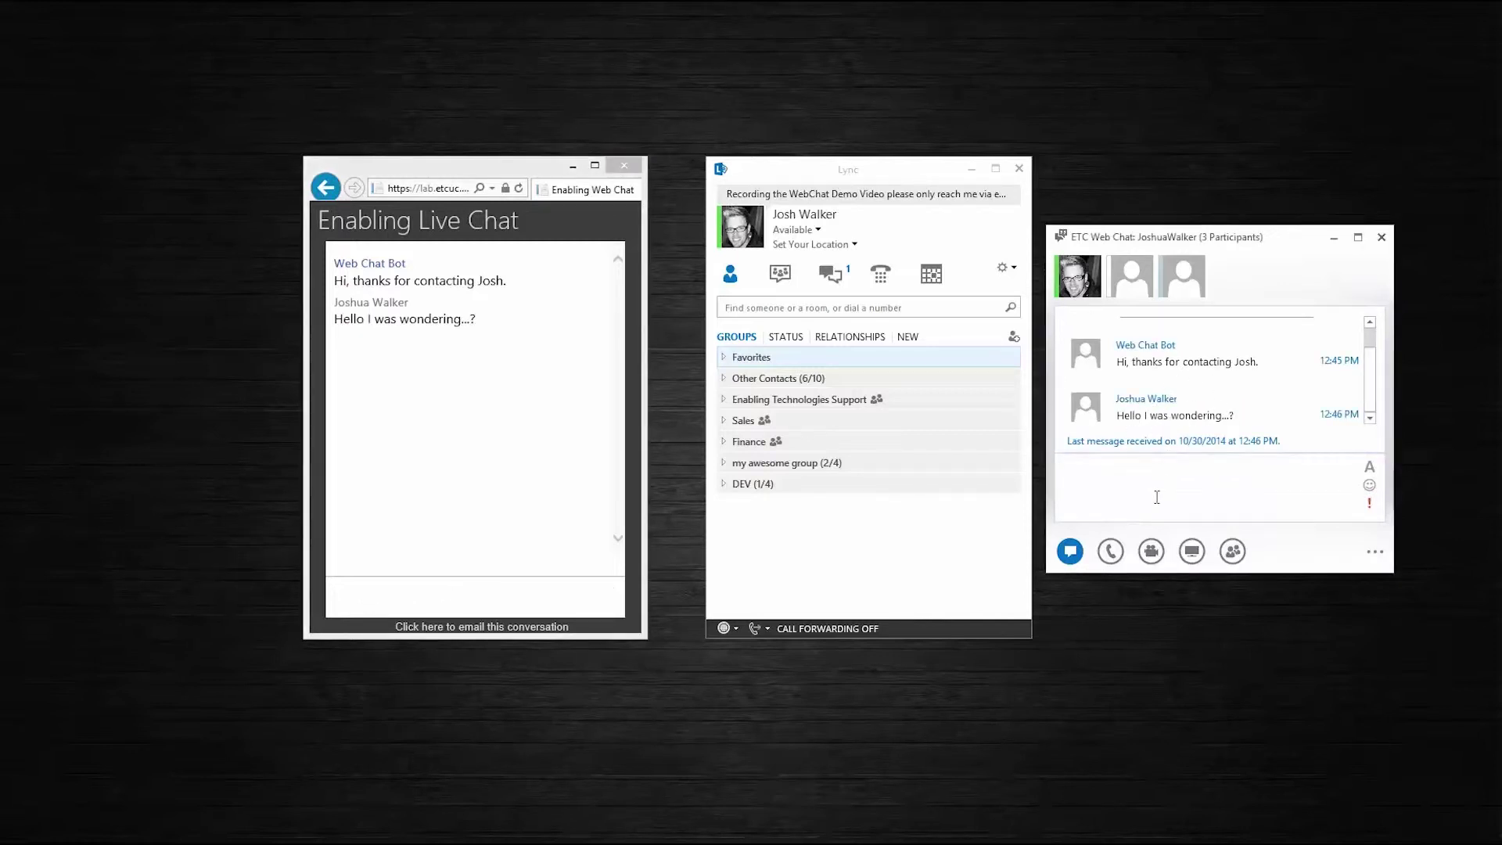
Reply 'Yes I can help...' from Lync and send the visitor's follow-up 'hours'
type("Yes I can")
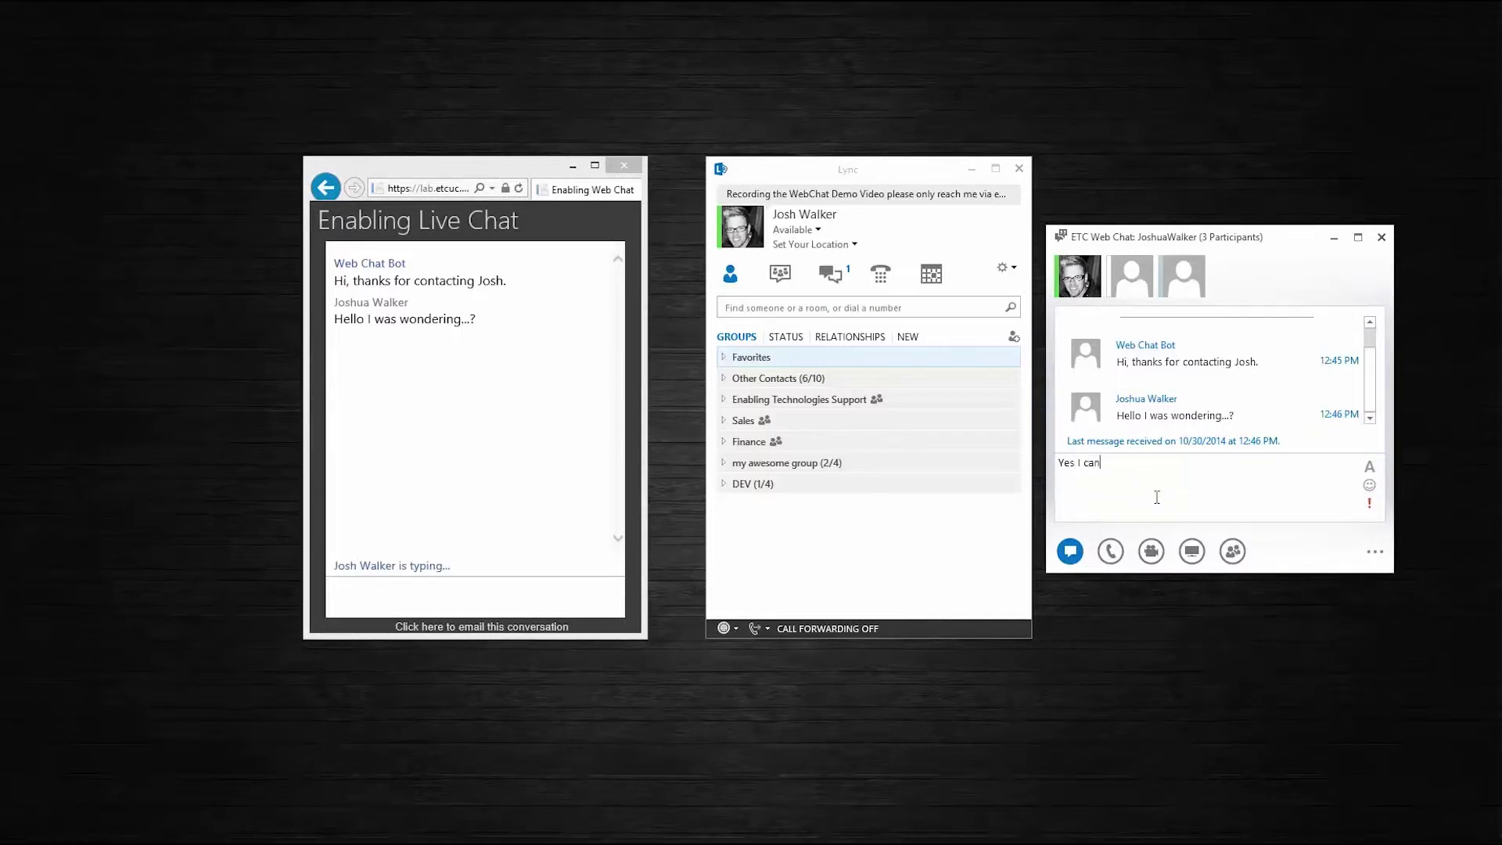
type(" help...")
key("Return")
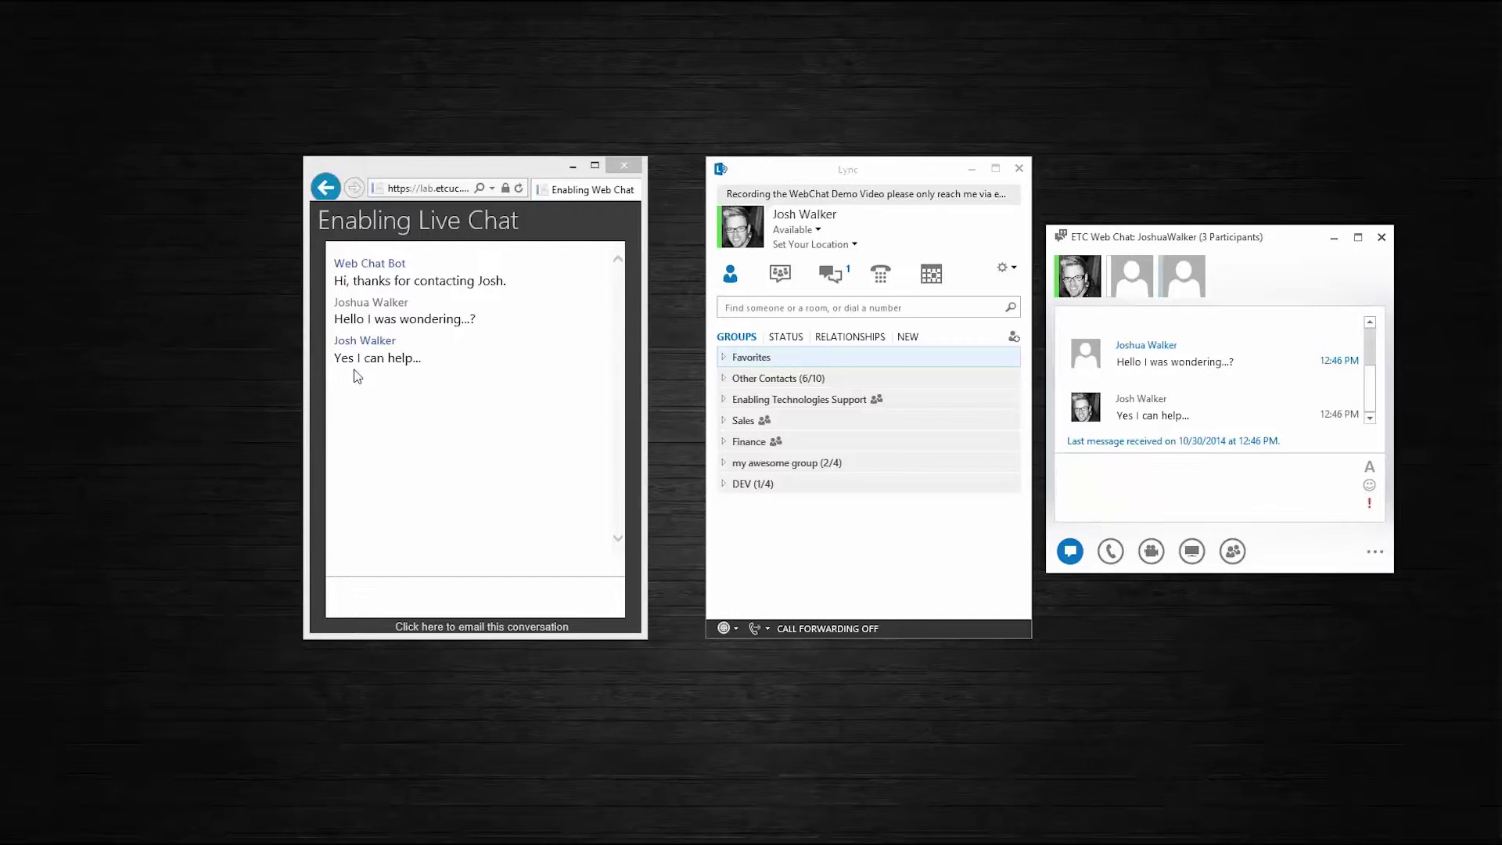
left_click(389, 600)
type("hours")
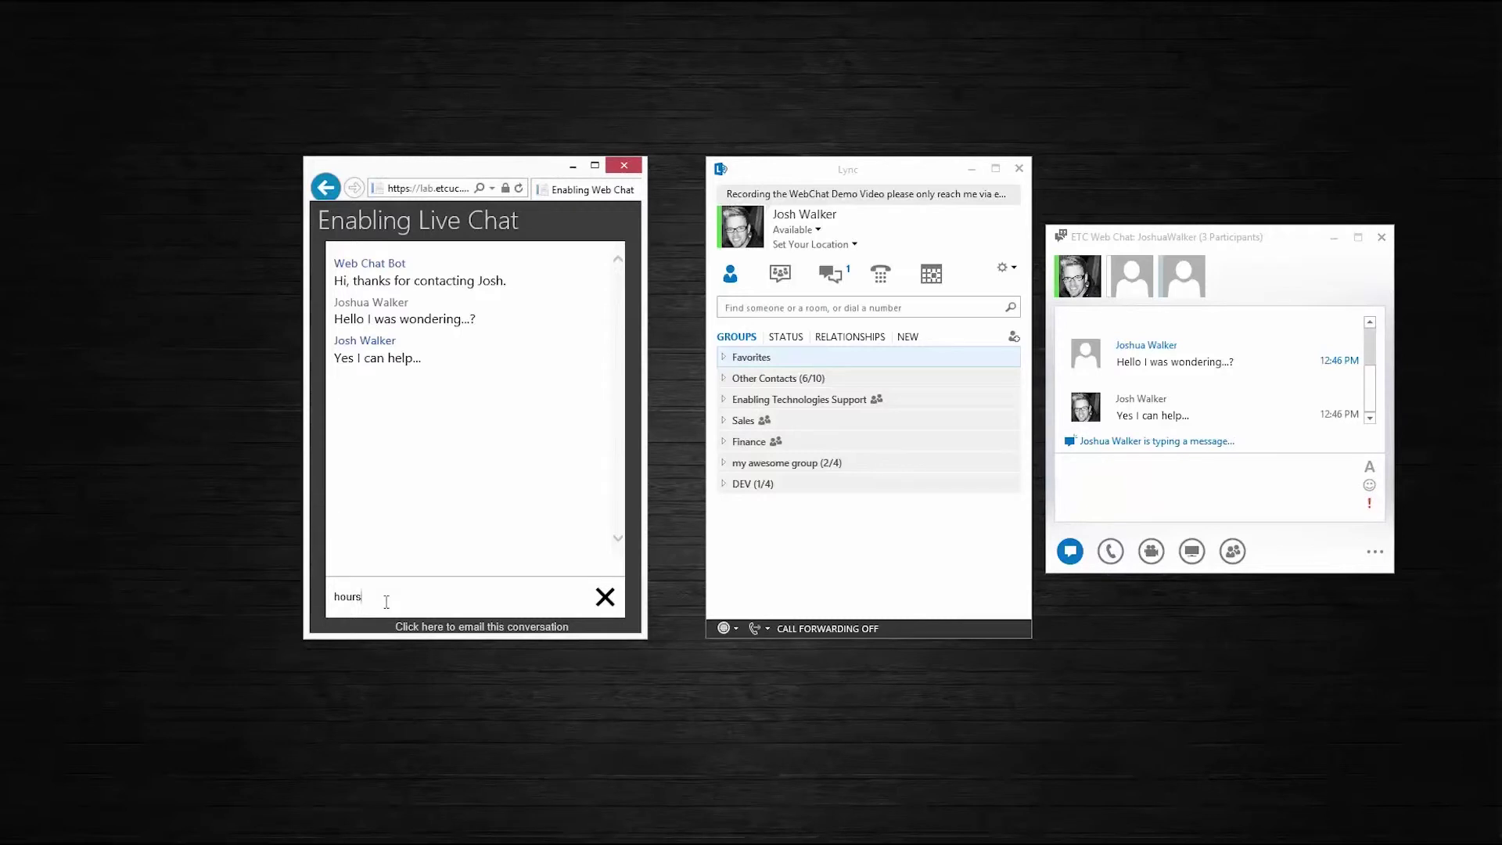
key("Return")
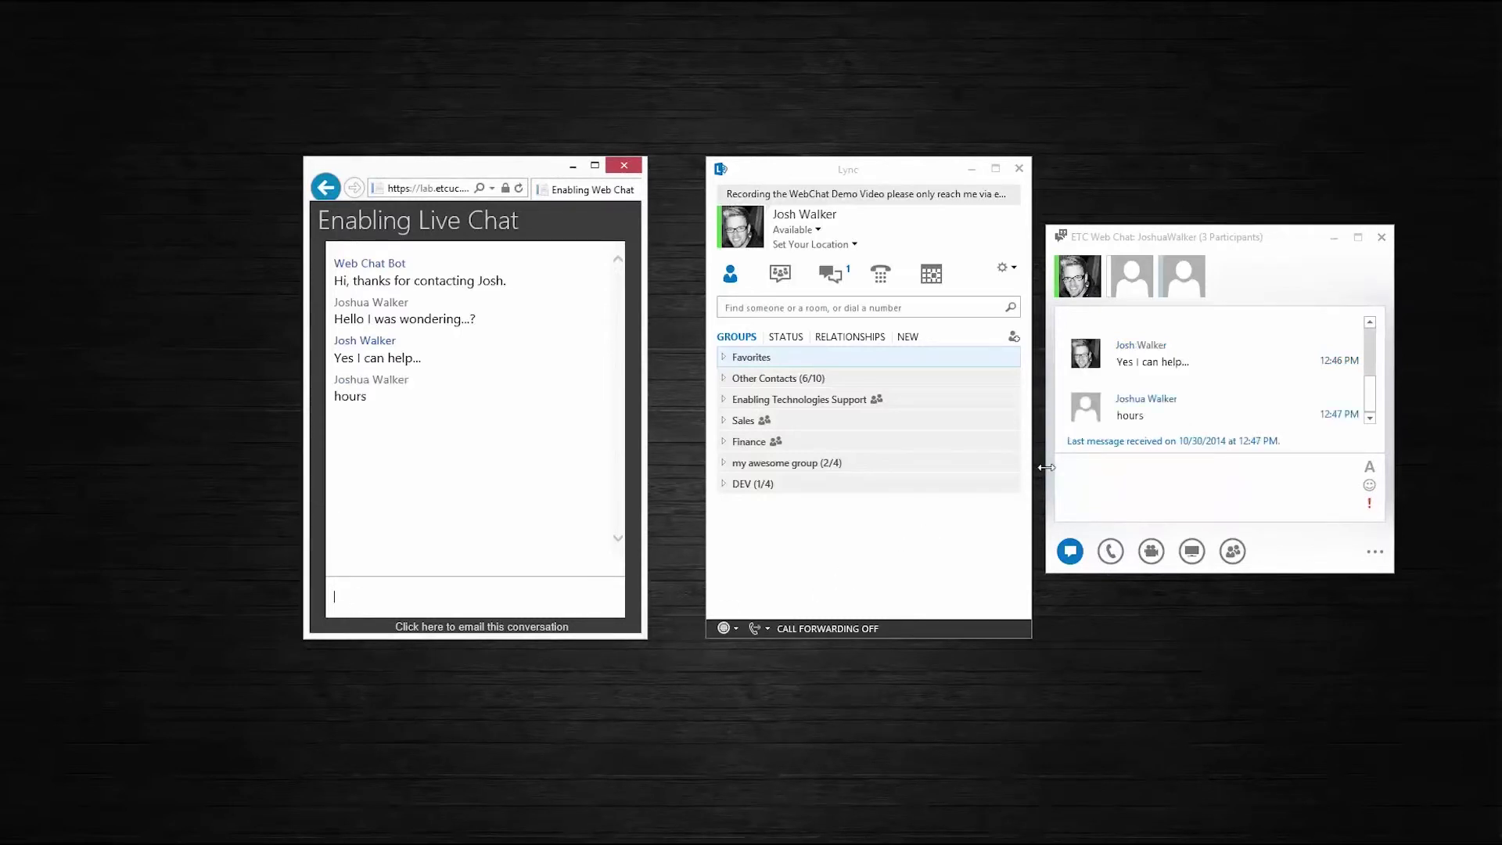
left_click_drag(1152, 246, 770, 252)
Send the canned 'Our Hours are Mon-Fri 8am-5pm and Sat 10am-7pm CST' response from the ETC Web Chat Lab pane
left_click(997, 561)
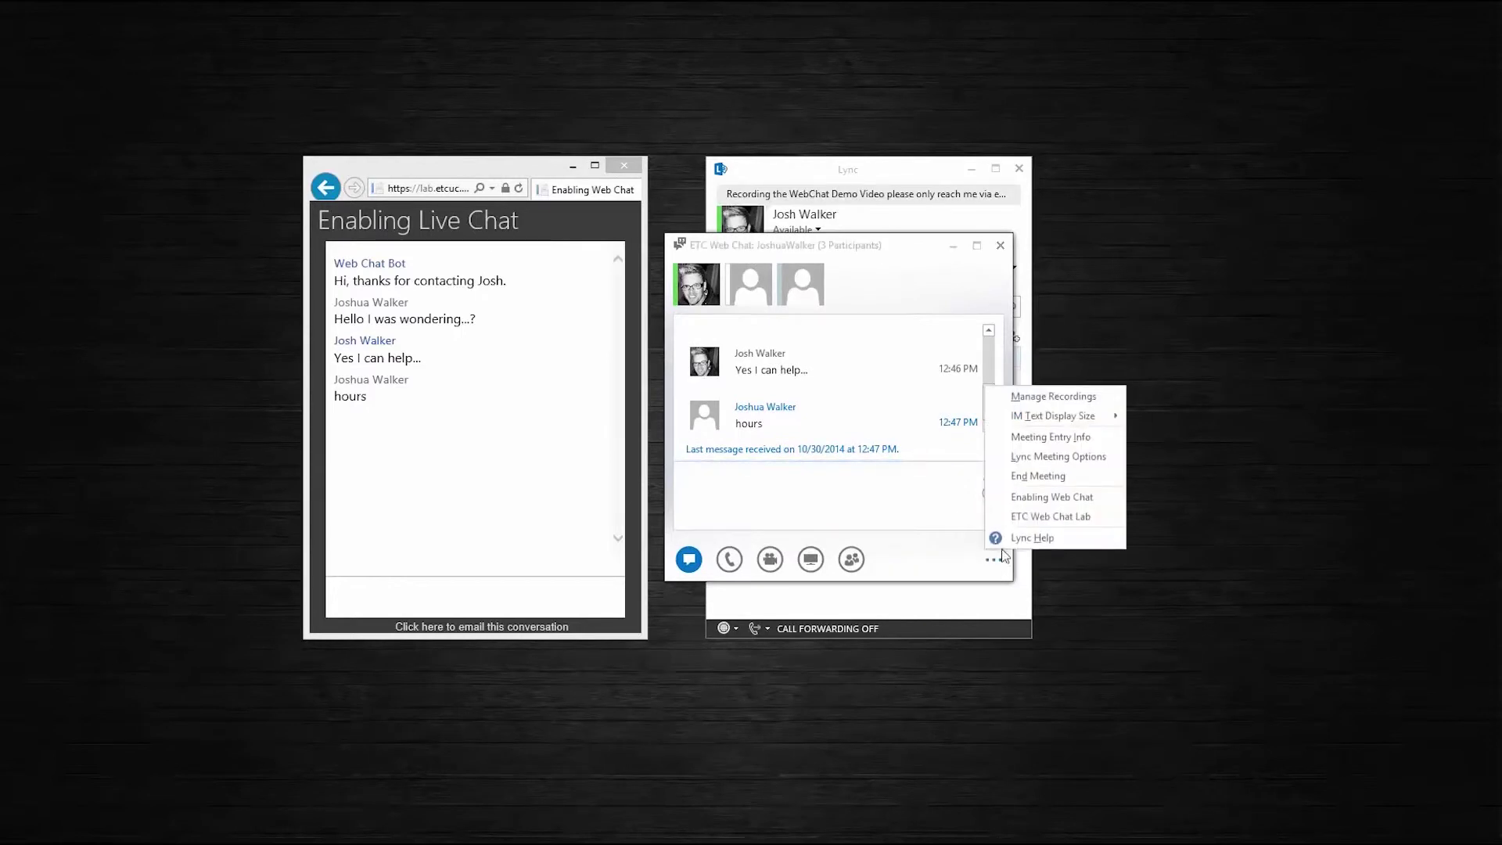
left_click(1016, 517)
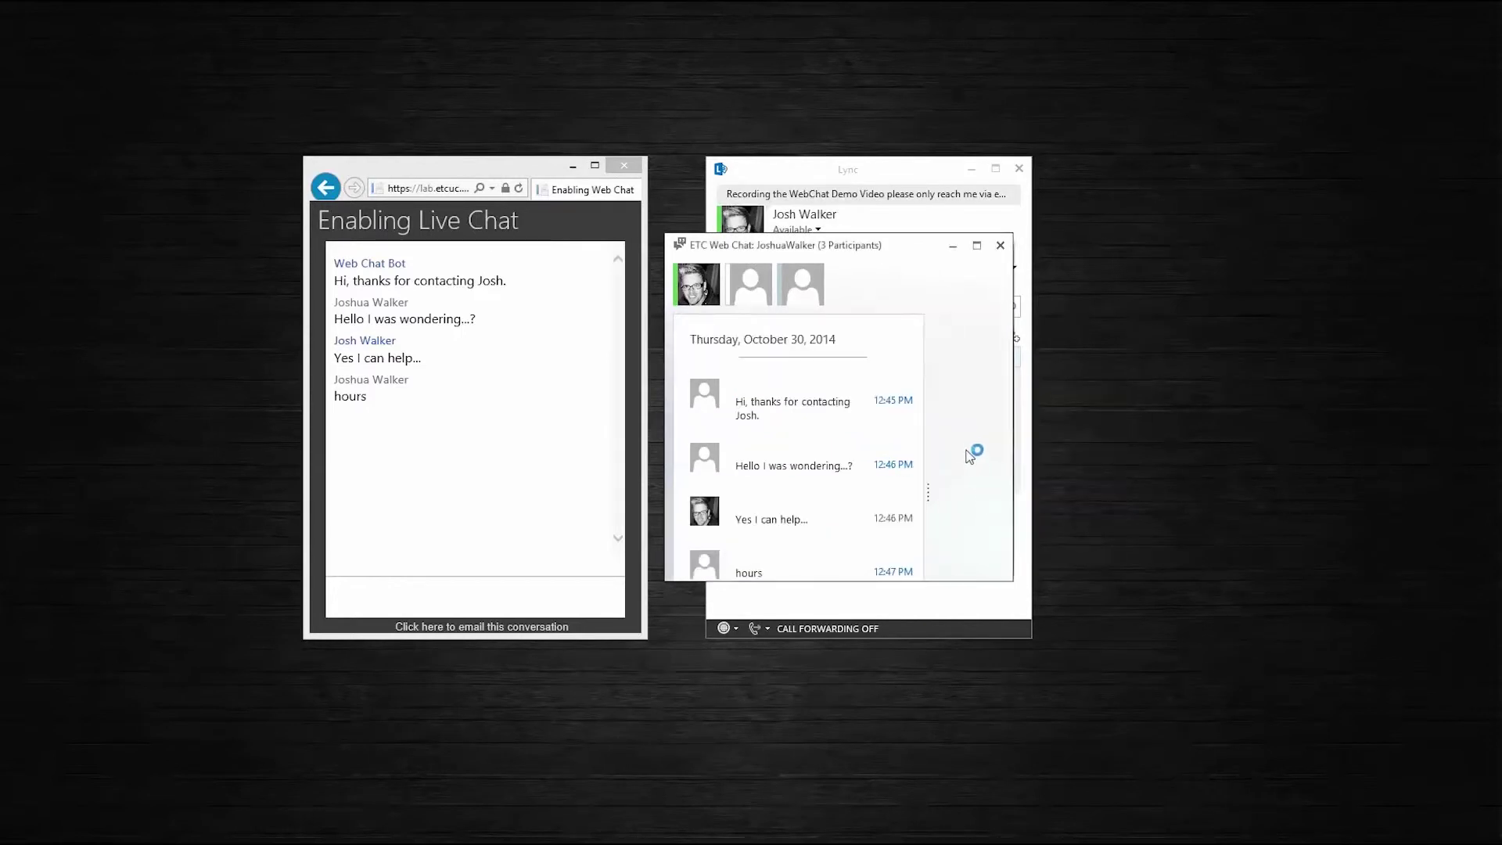
left_click_drag(947, 250, 930, 120)
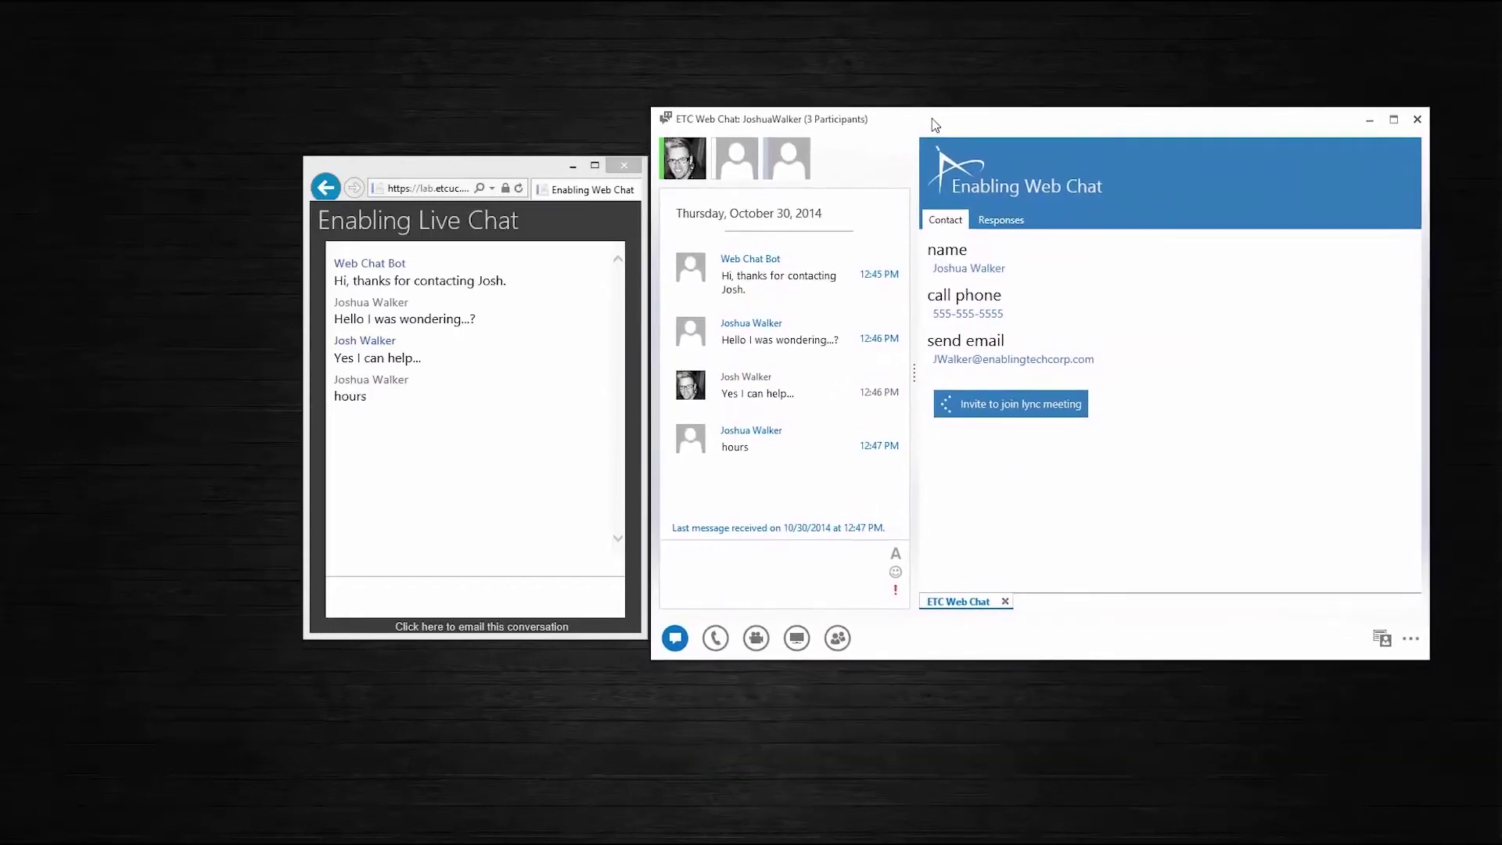
left_click(998, 223)
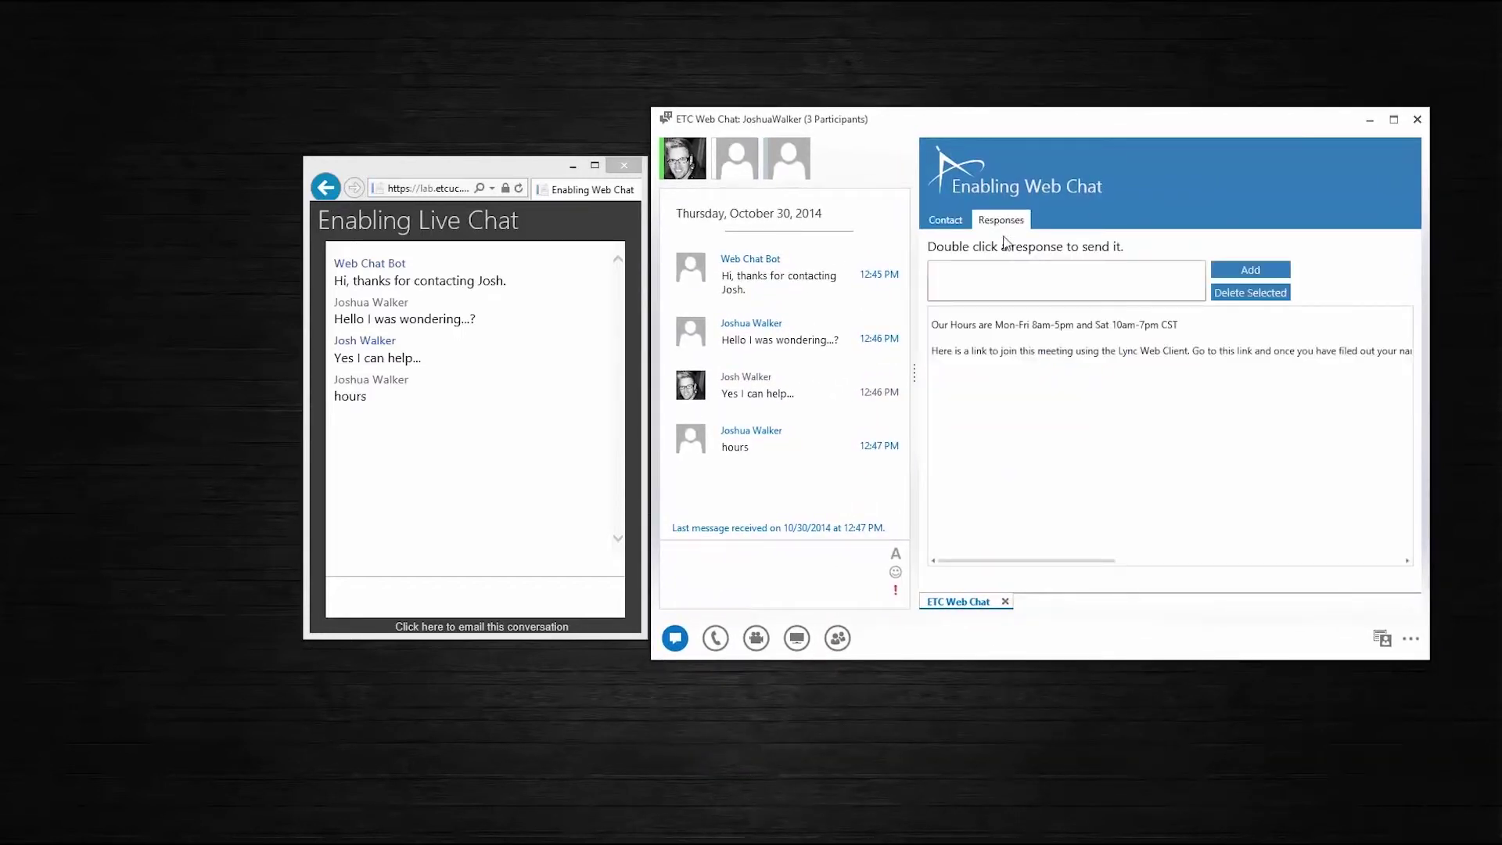
double_click(1008, 328)
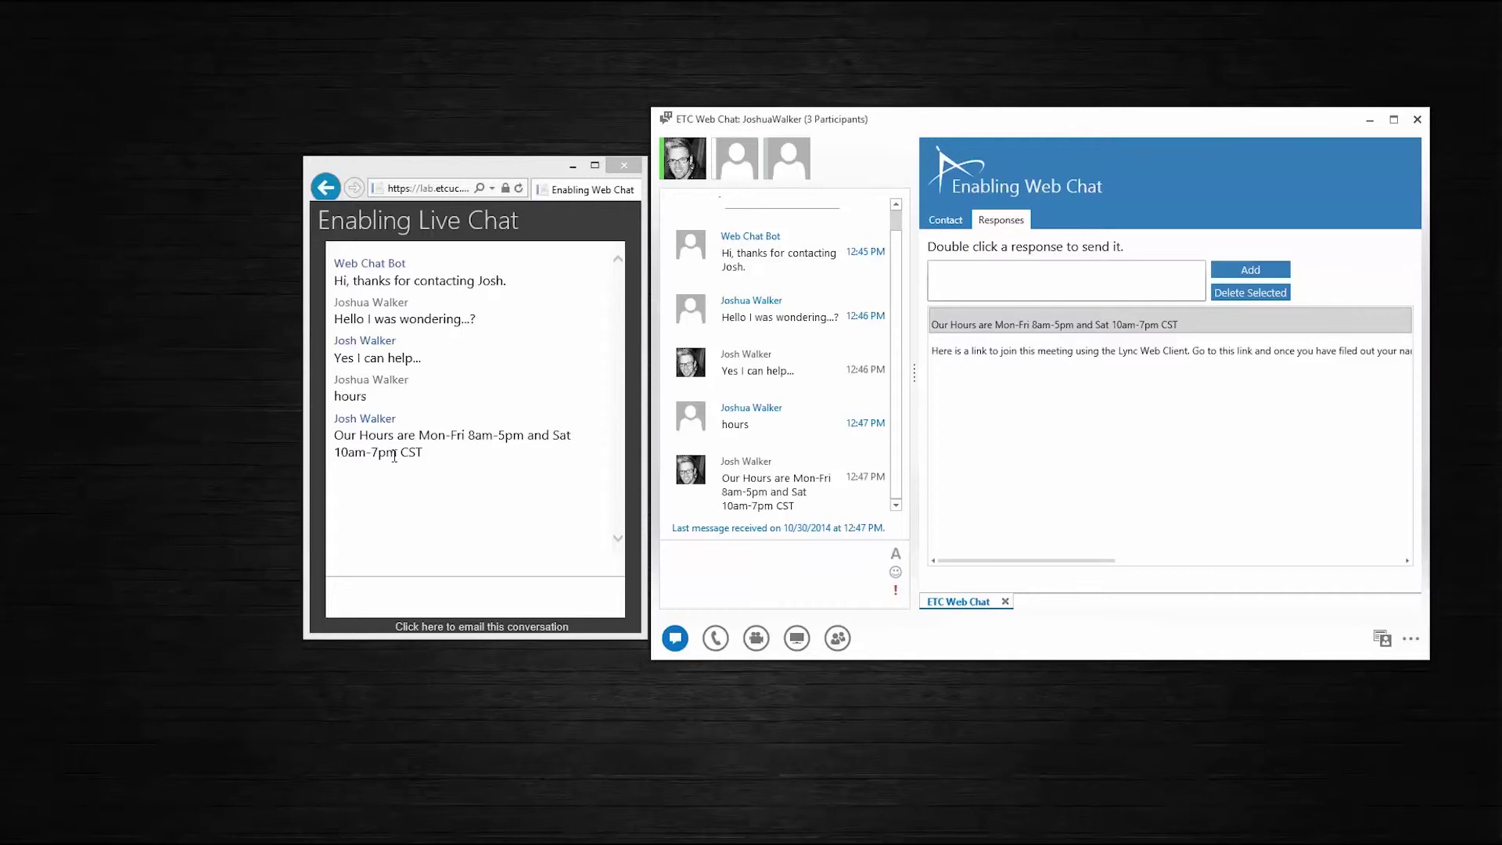
Show the visitor's contact details on the Enabling Web Chat pane's Contact tab
left_click(946, 223)
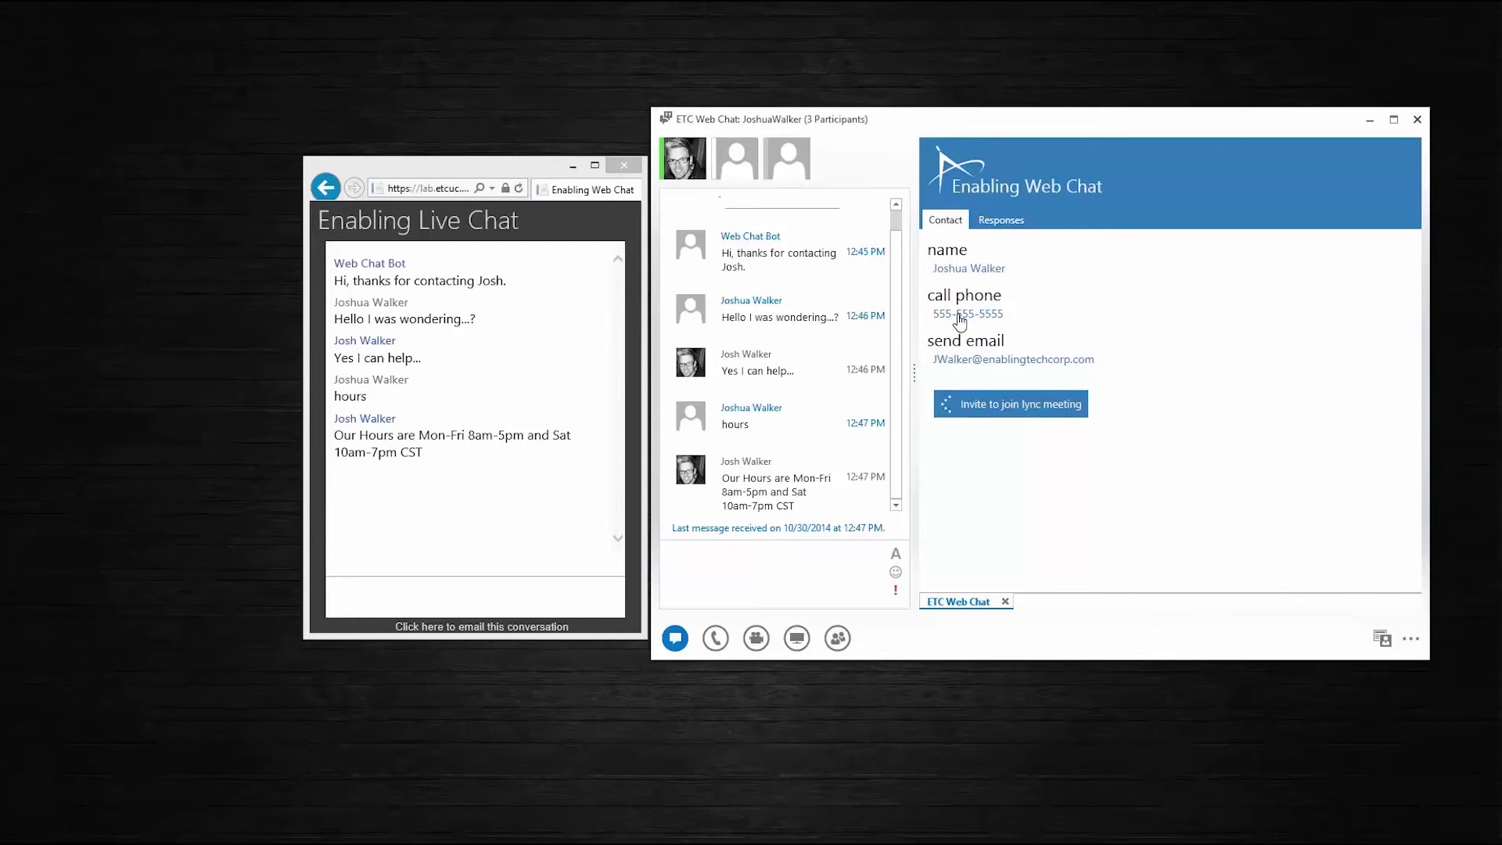
Call the visitor's listed phone number from the Lync conversation, then hang up
left_click(959, 315)
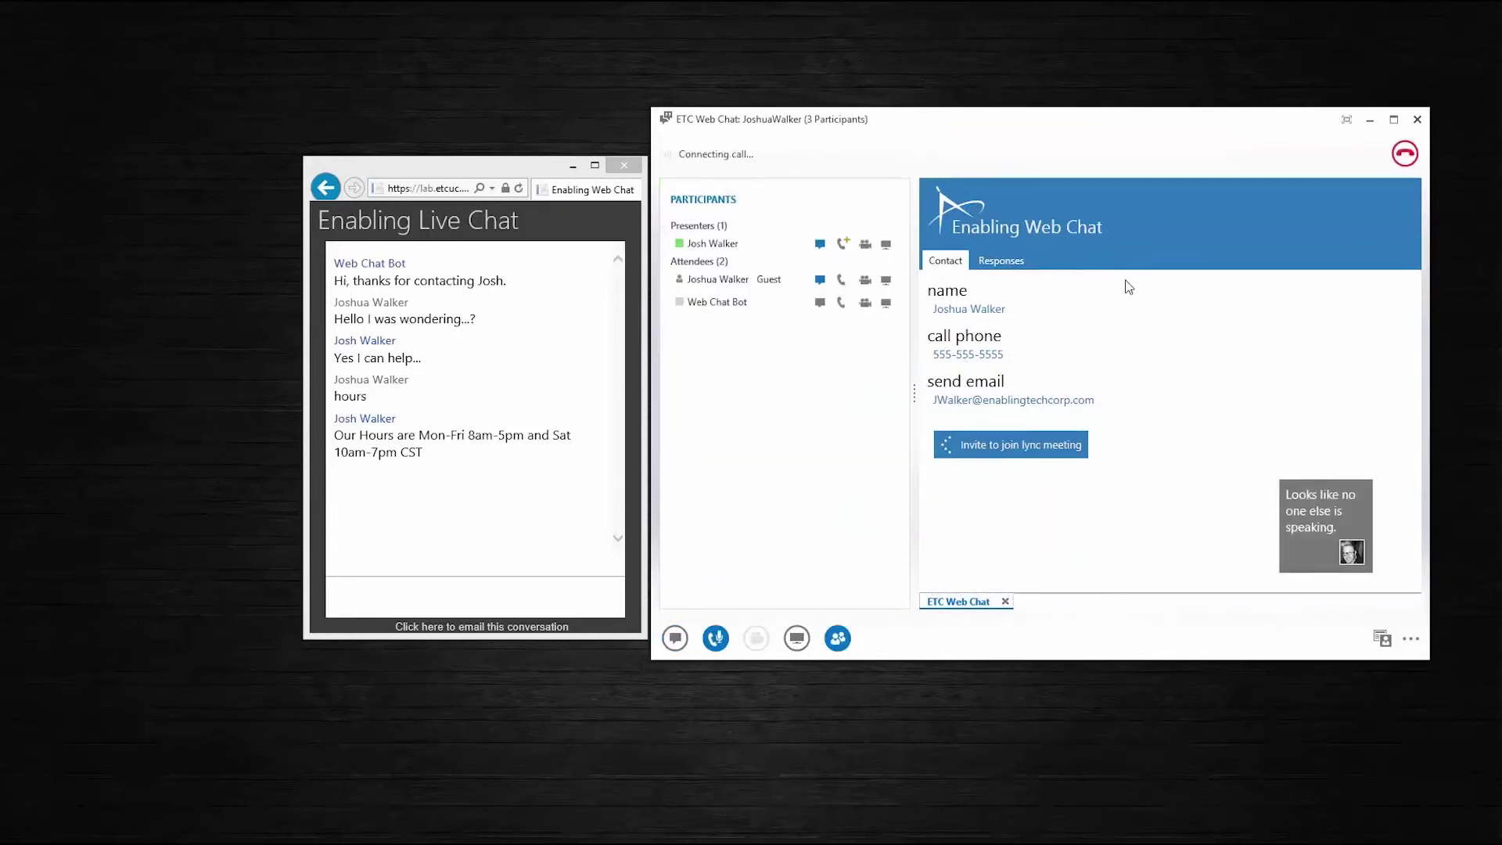
left_click(1406, 154)
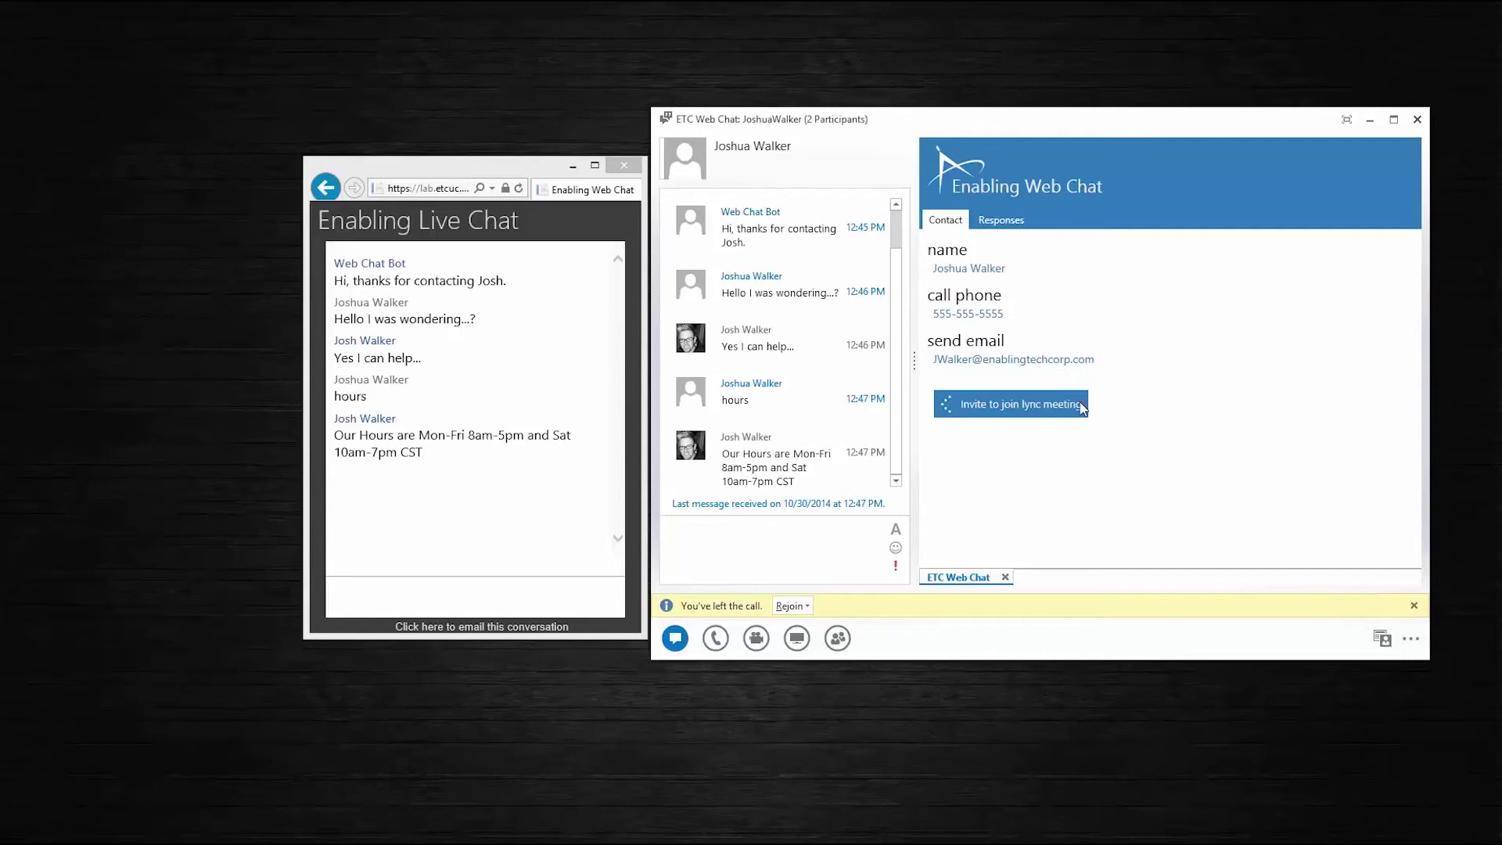
Send the visitor a Lync meeting invitation link from the Contact panel
left_click(1002, 407)
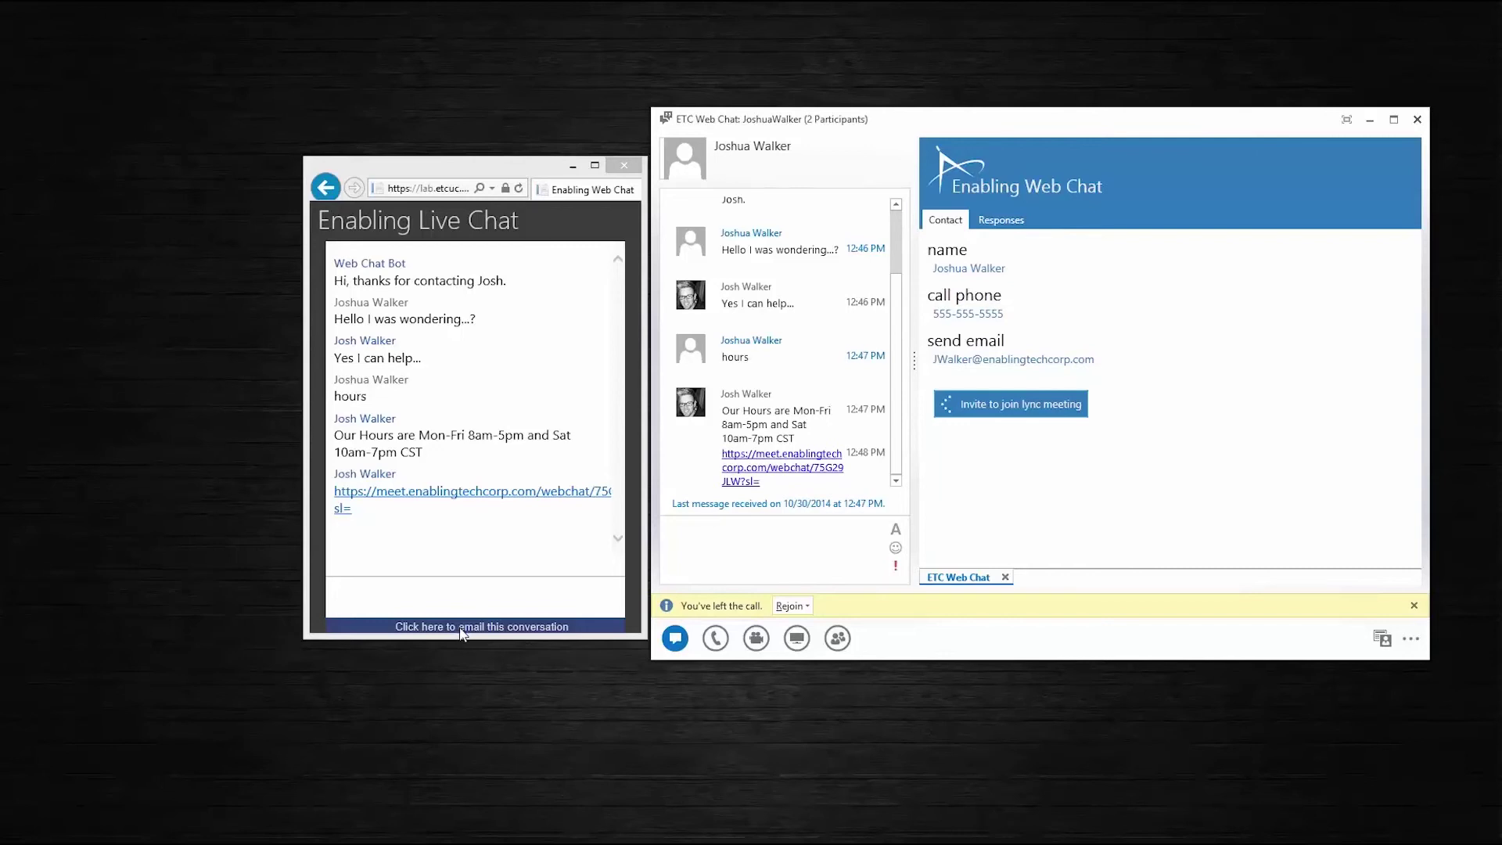
Email the transcript to the prefilled address with subject 'History conversation' and dismiss the confirmation
left_click(462, 627)
left_click_drag(399, 286, 536, 289)
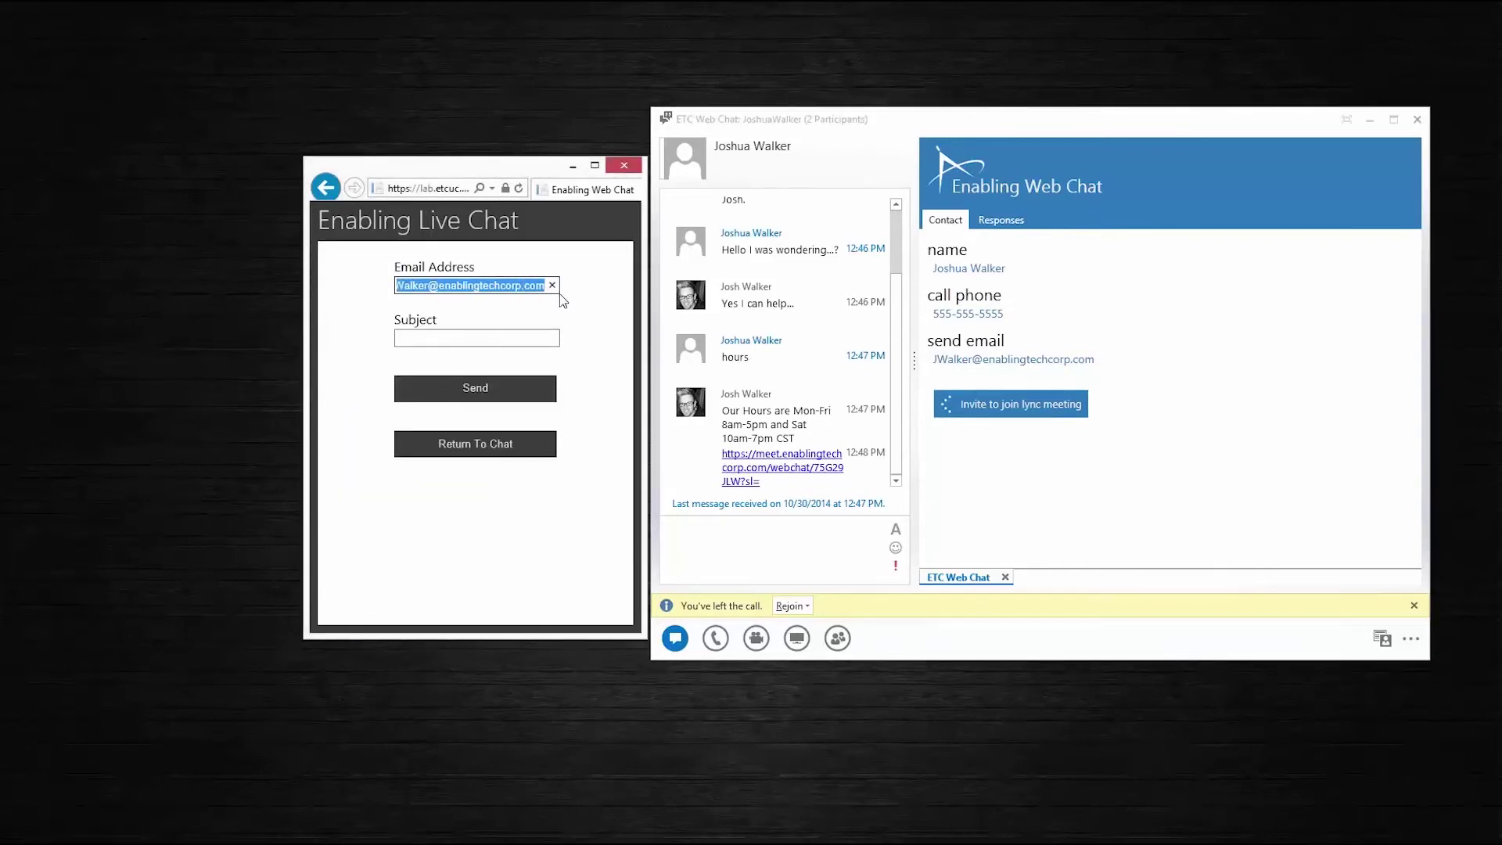
left_click(535, 295)
left_click(520, 340)
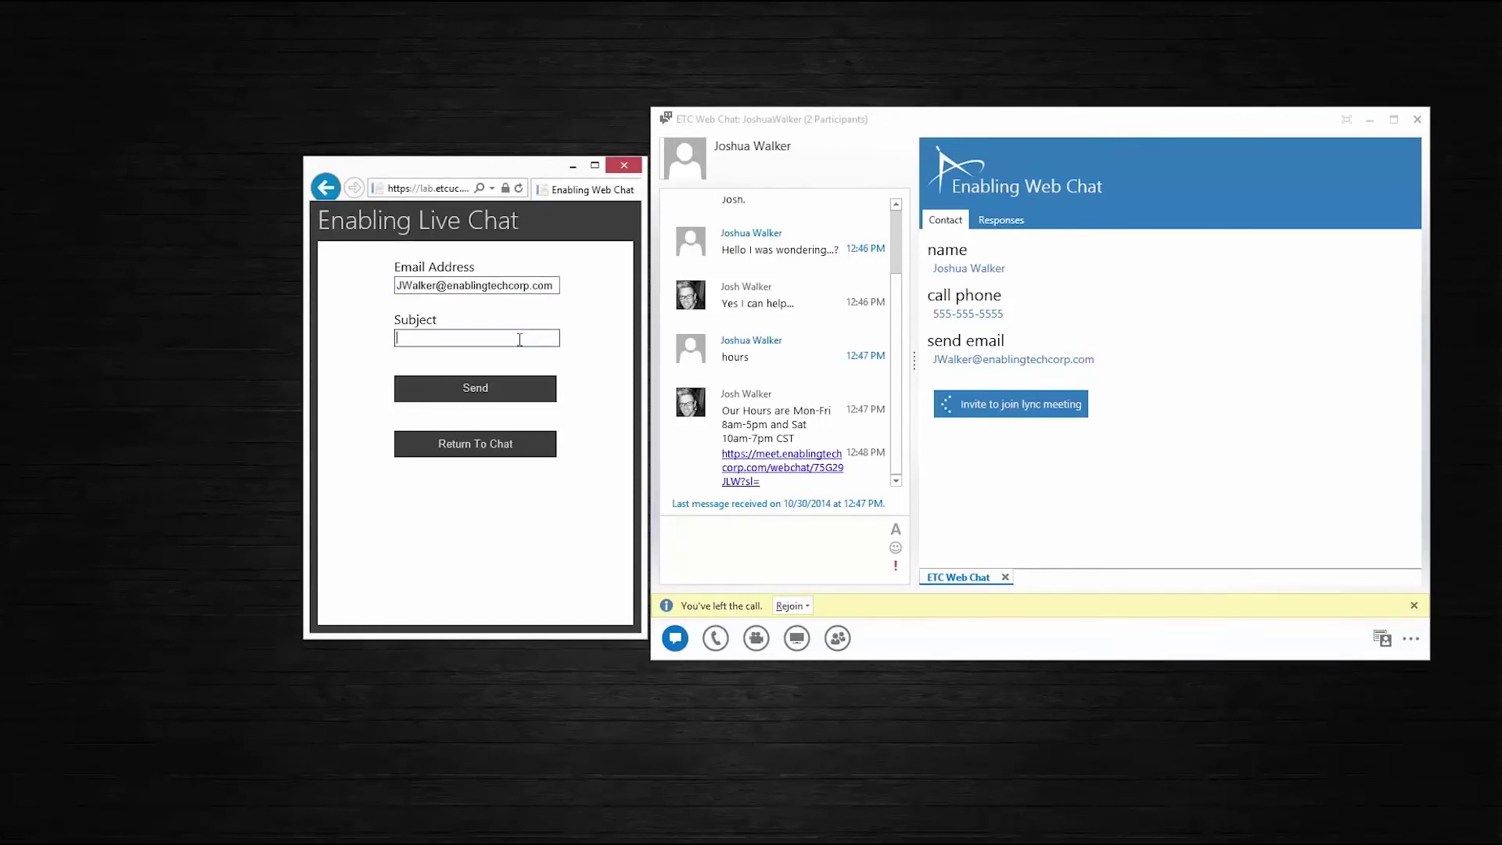
type("History conversation")
left_click(488, 394)
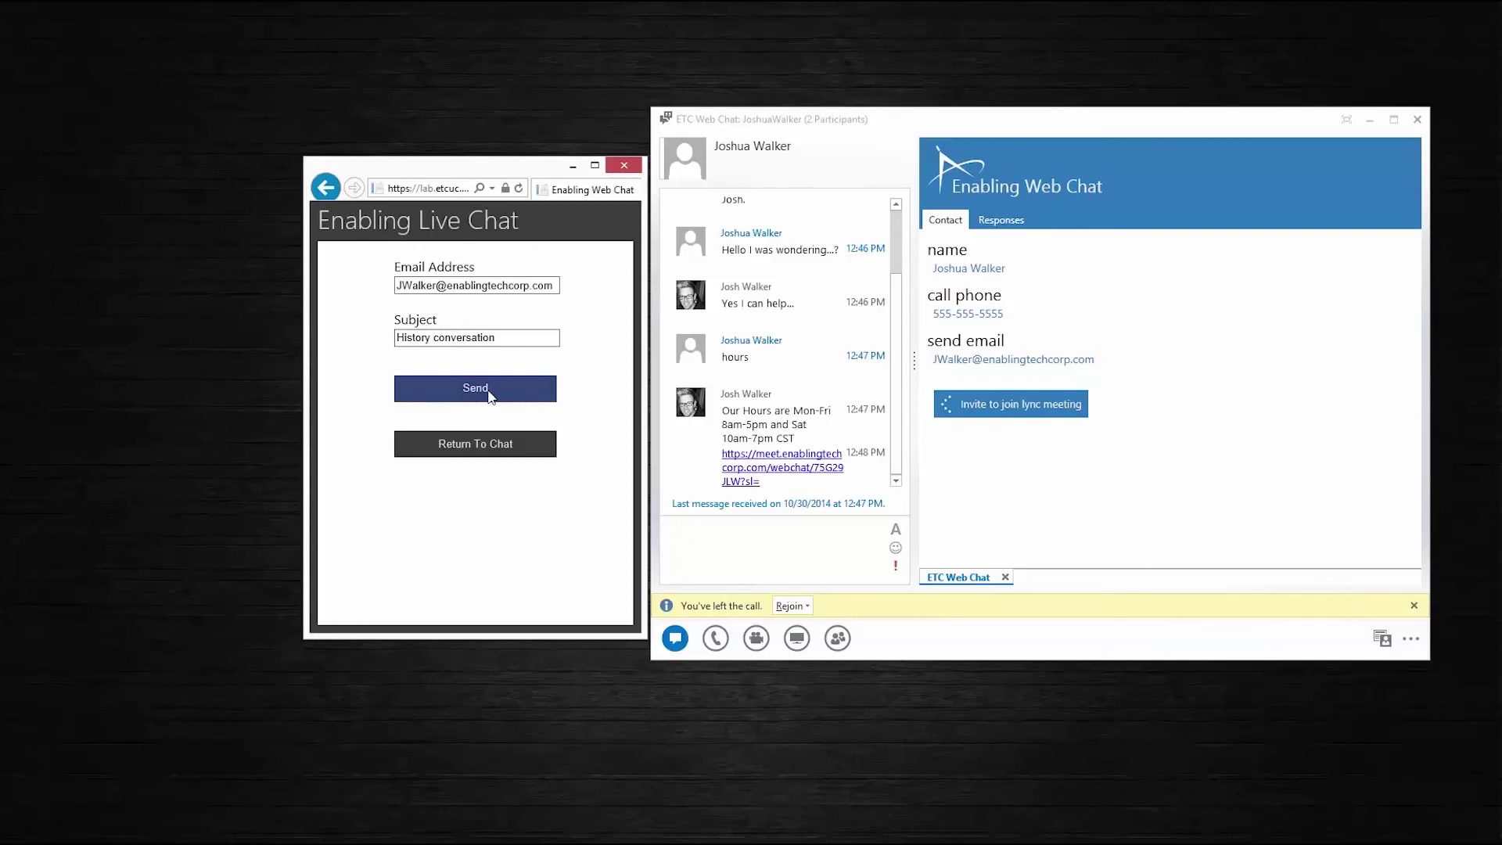
left_click(489, 394)
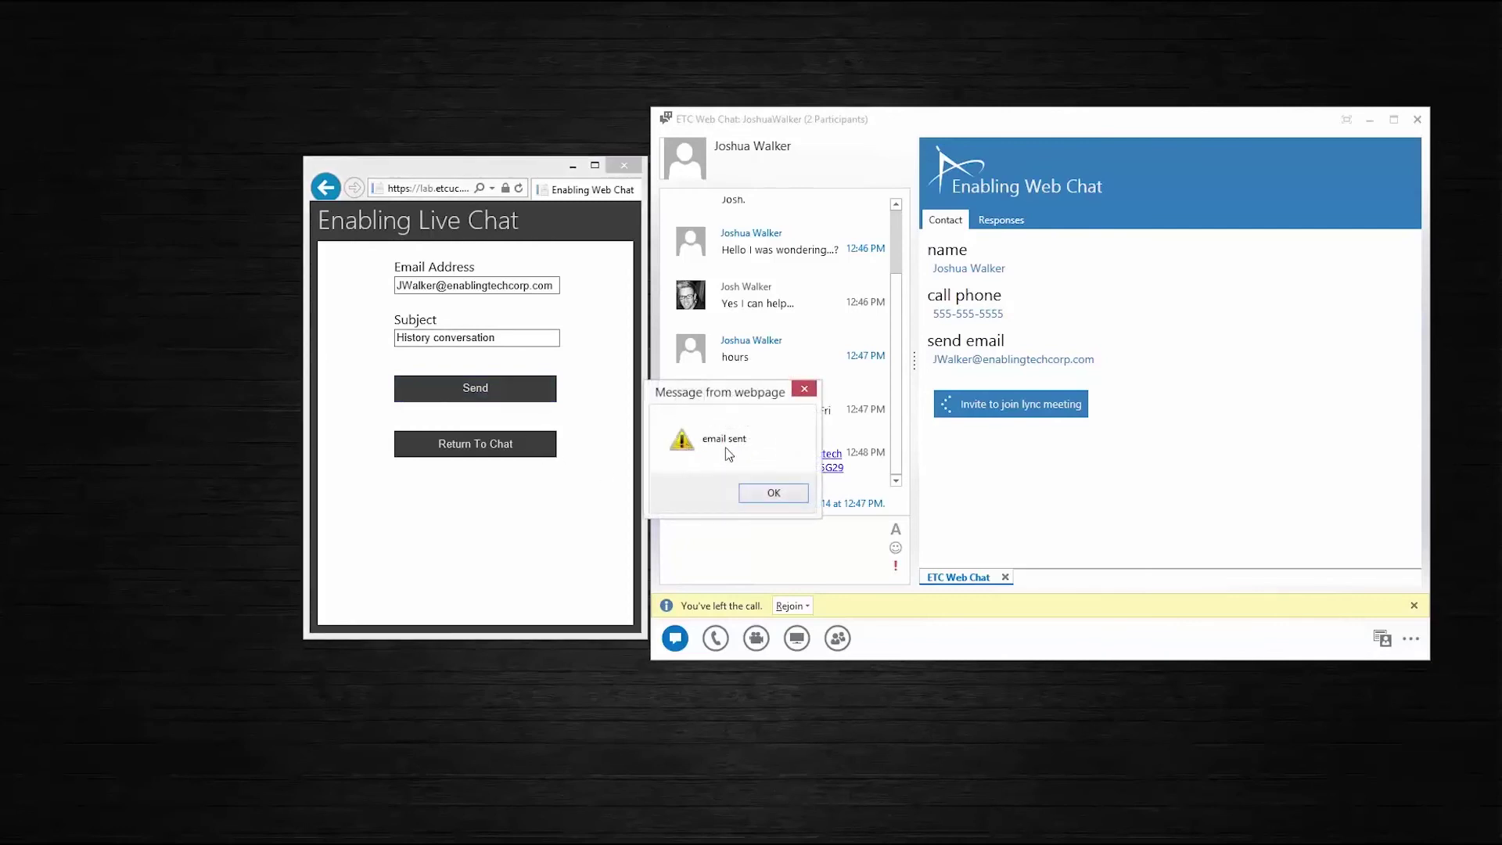
left_click(756, 493)
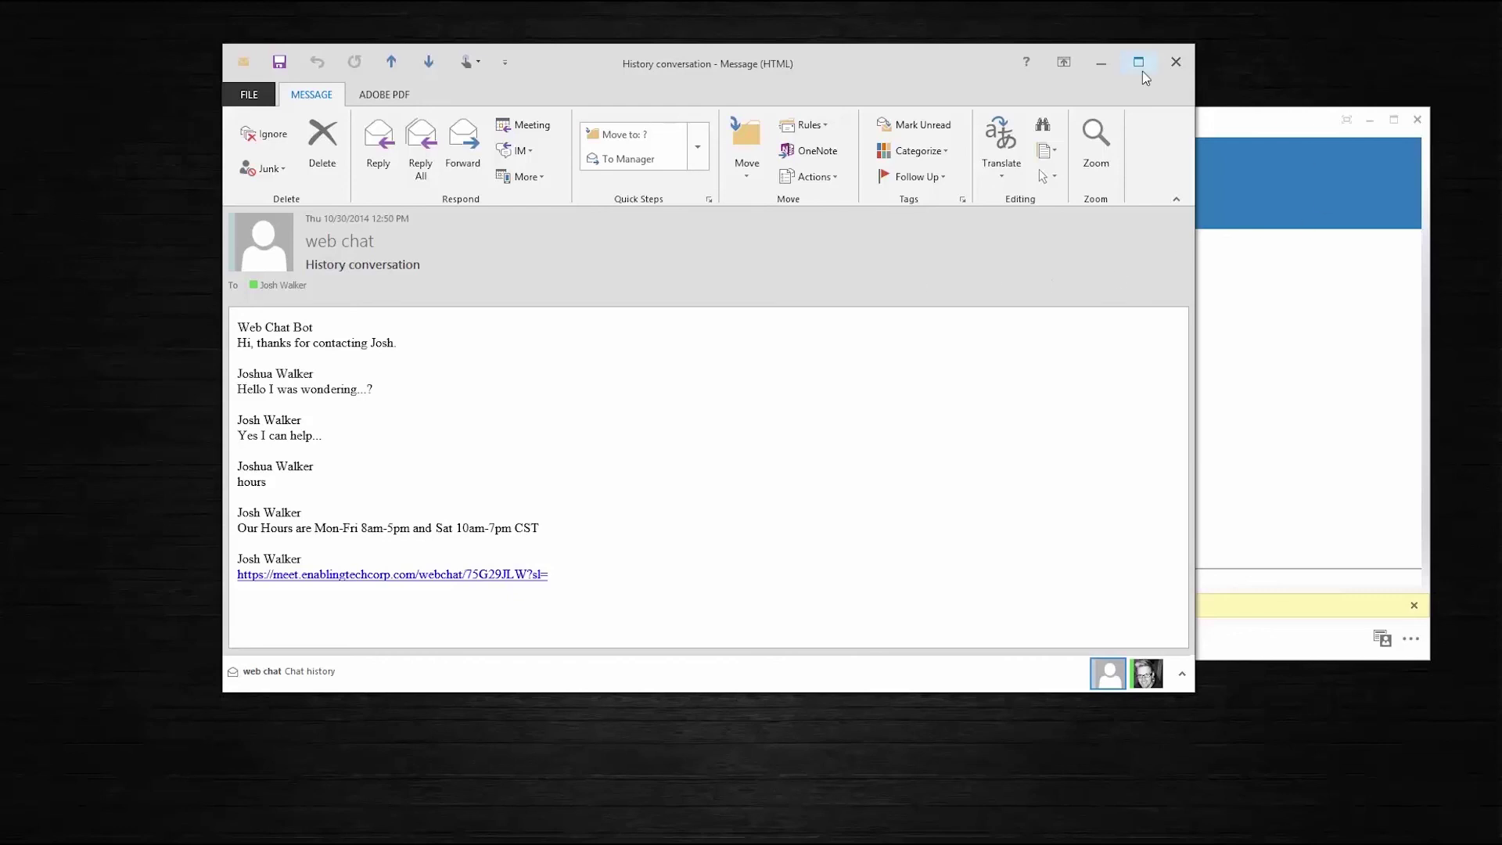
Close the received 'History conversation' transcript email in Outlook
left_click(1176, 64)
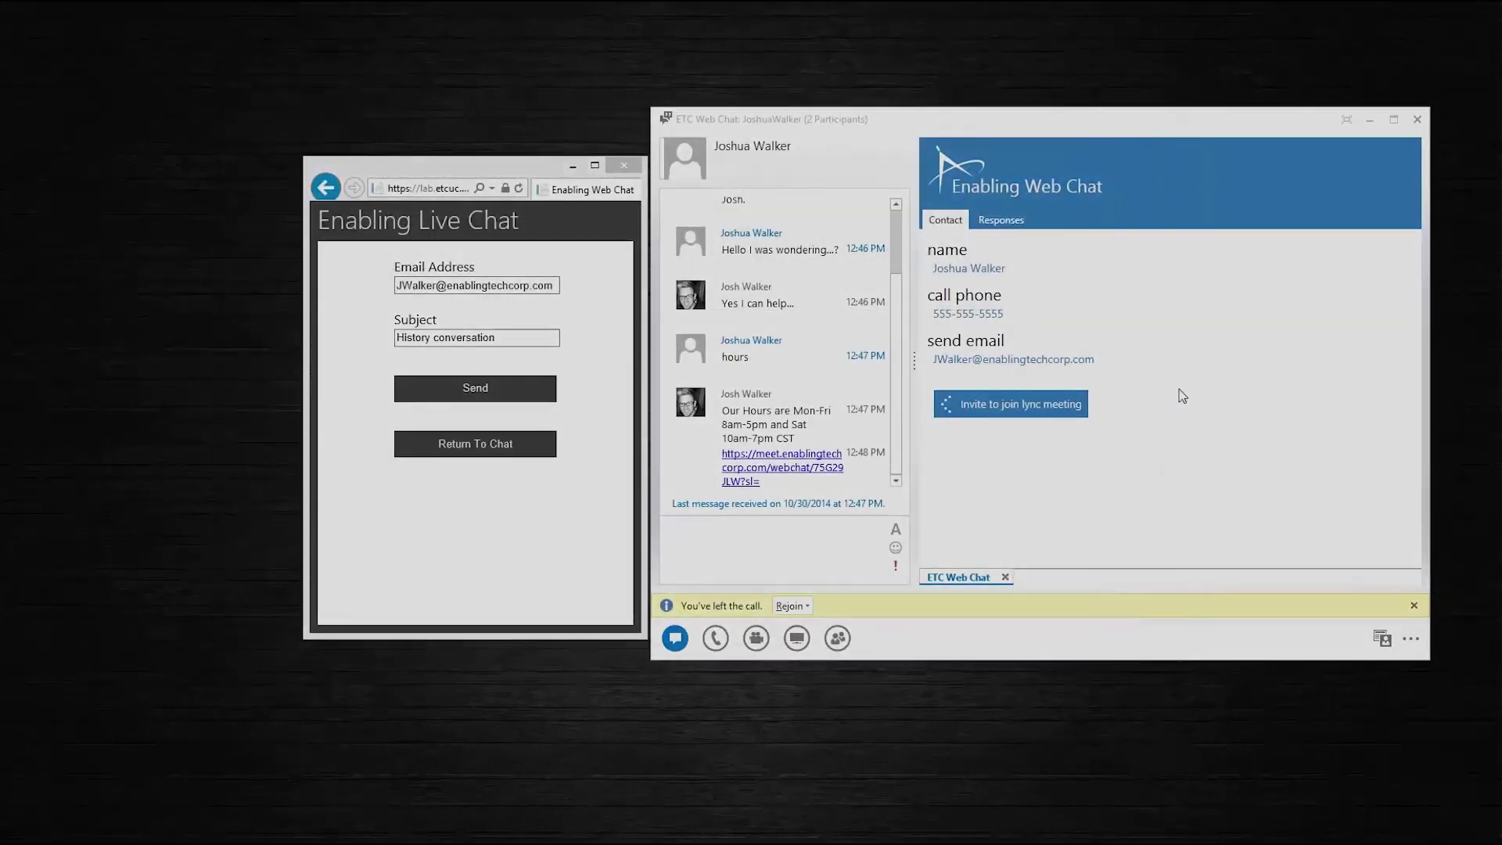